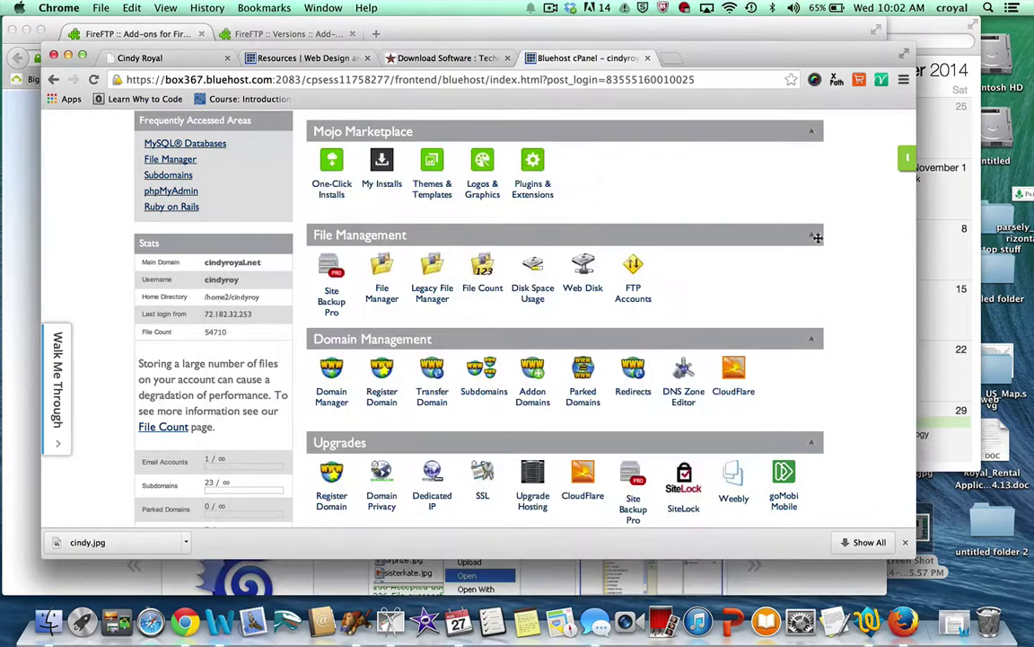
Step: Examine the SFTP programs offered for Mac and Windows on the university's Download Software page
click(499, 107)
click(469, 59)
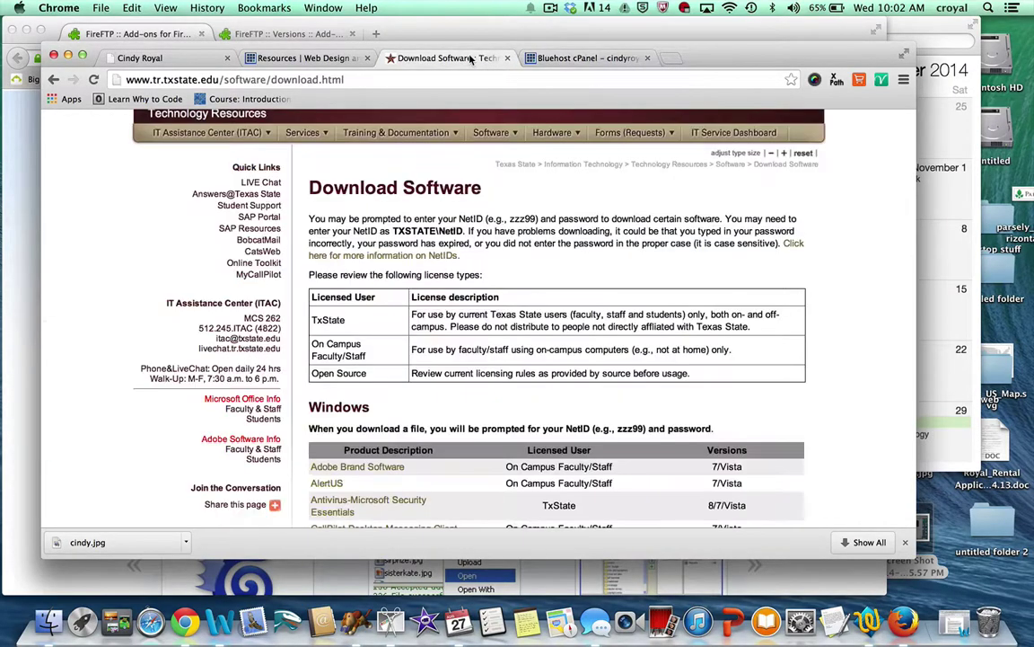
scroll(480, 274, down, 10)
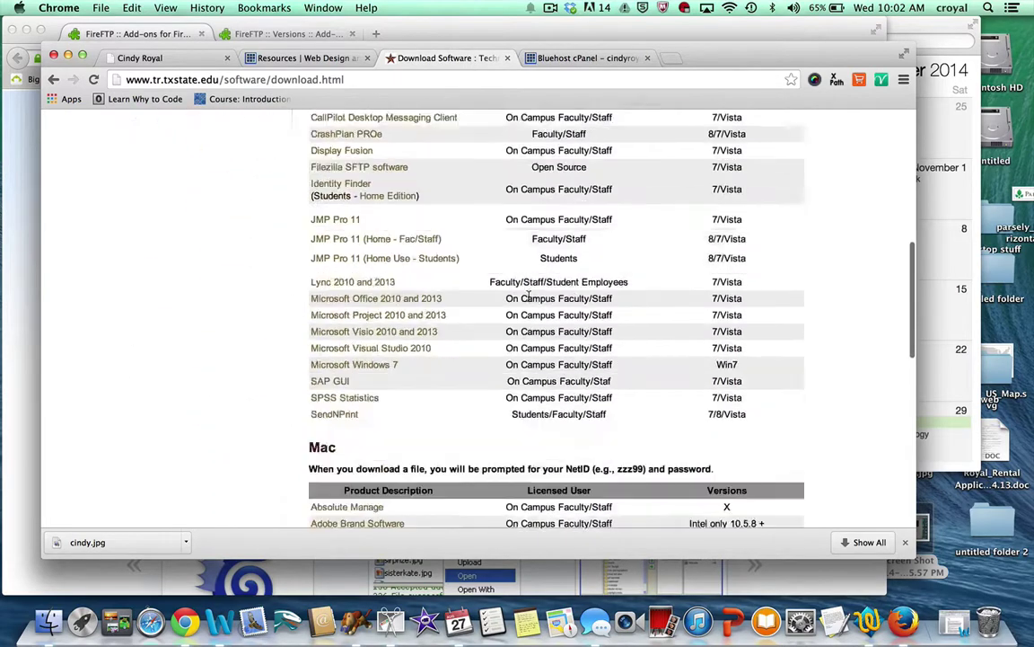
scroll(529, 297, down, 4)
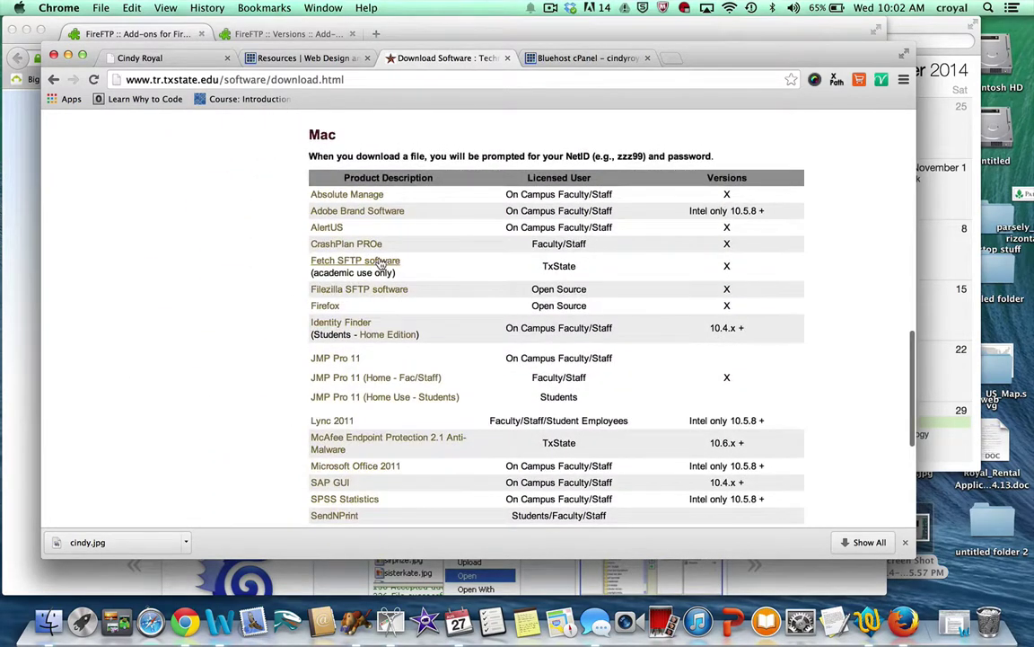
scroll(441, 275, up, 2)
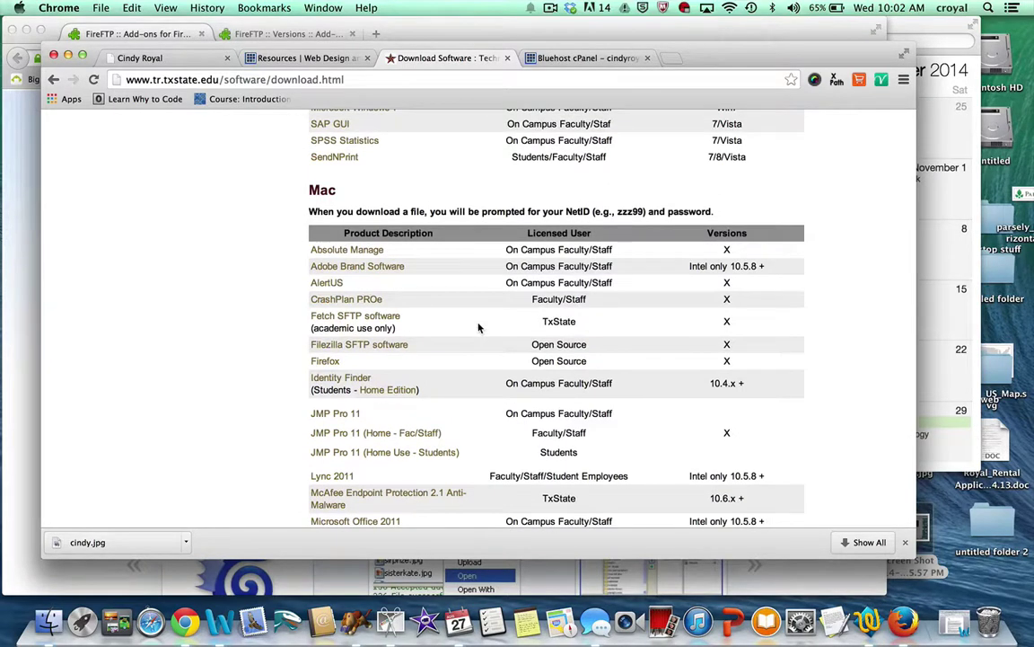
scroll(479, 328, down, 1)
scroll(479, 328, down, 1)
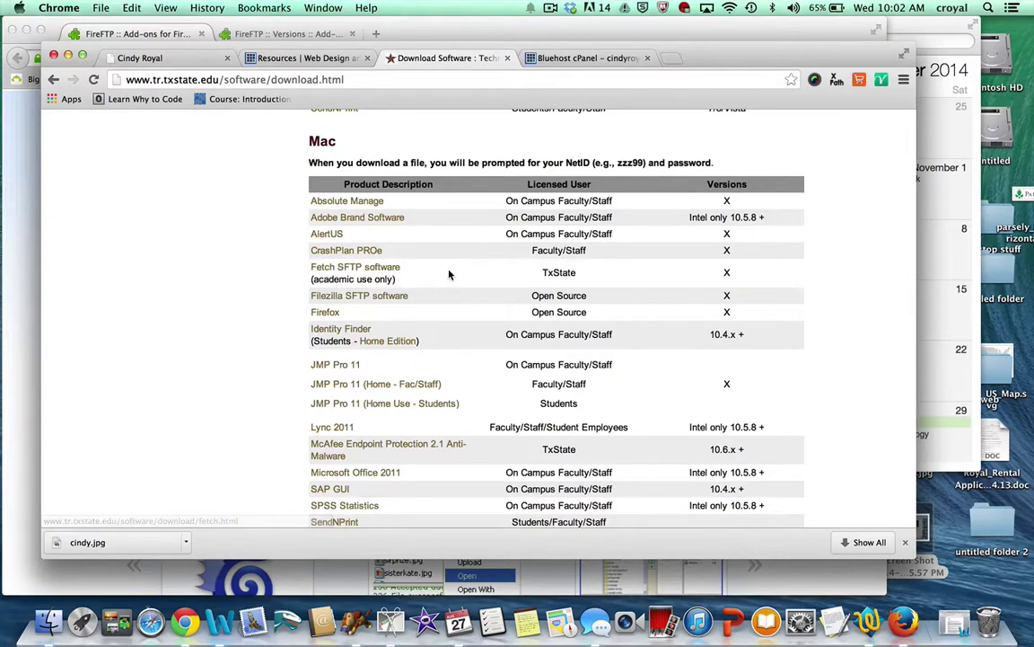
scroll(449, 275, up, 5)
scroll(449, 275, up, 2)
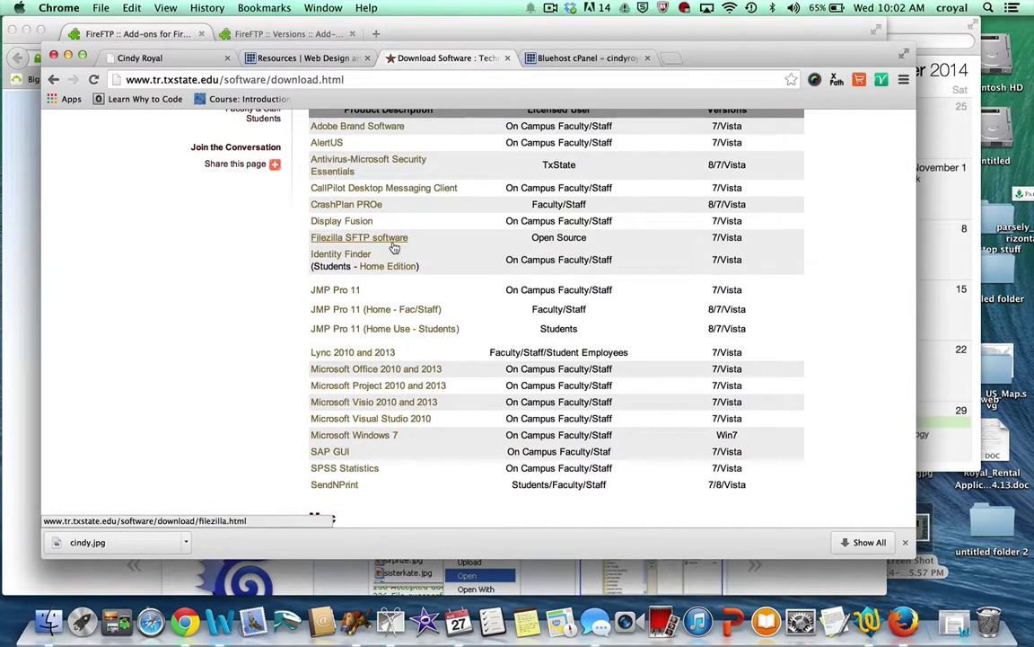
scroll(441, 254, up, 2)
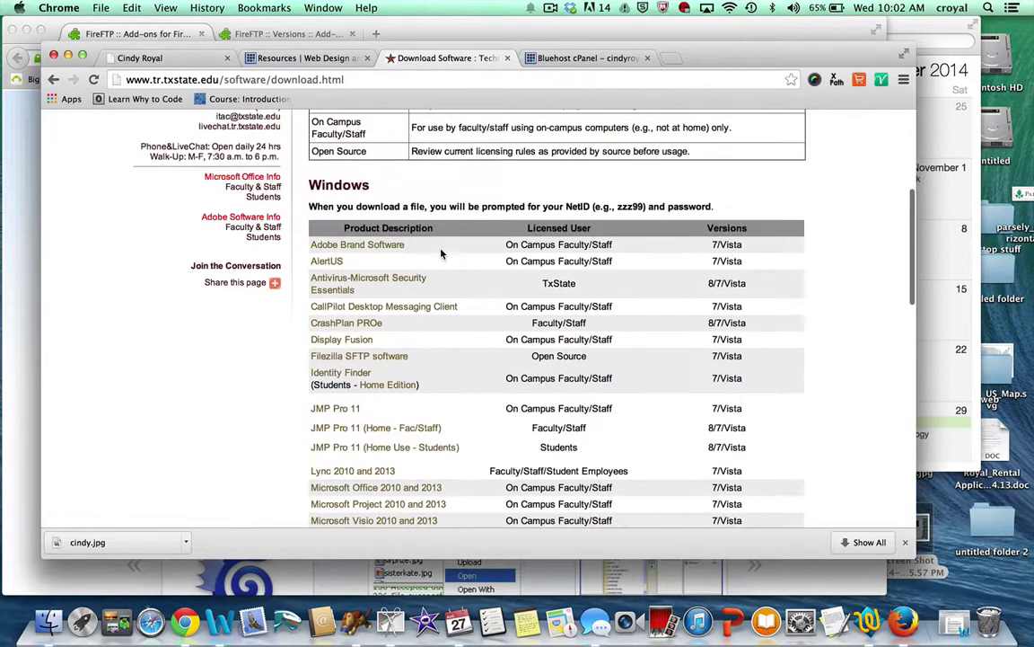
scroll(441, 254, down, 2)
scroll(441, 254, up, 1)
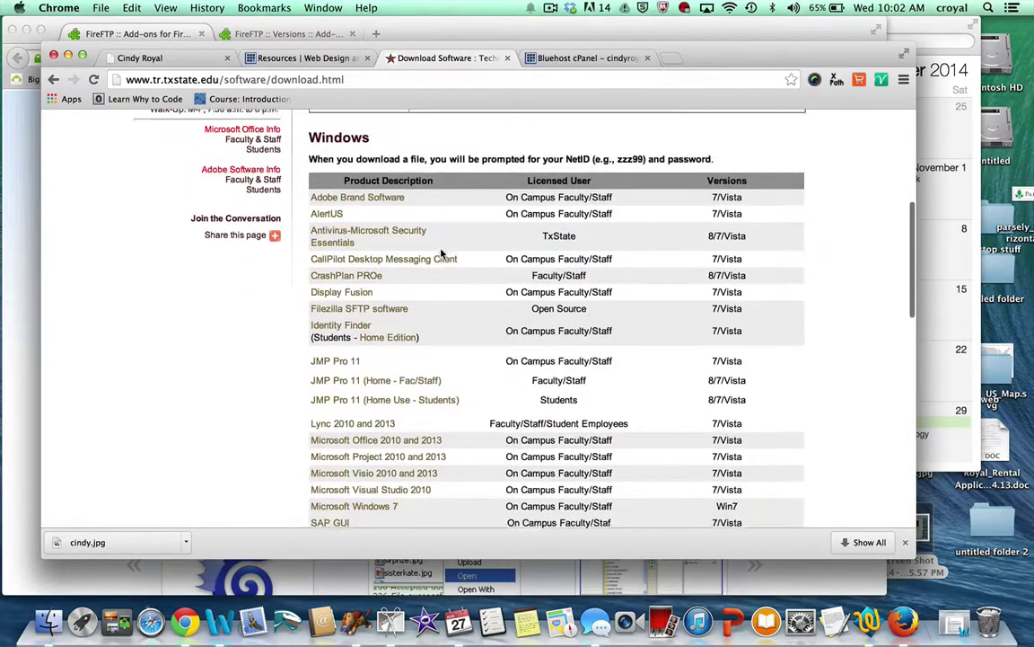
scroll(441, 254, down, 1)
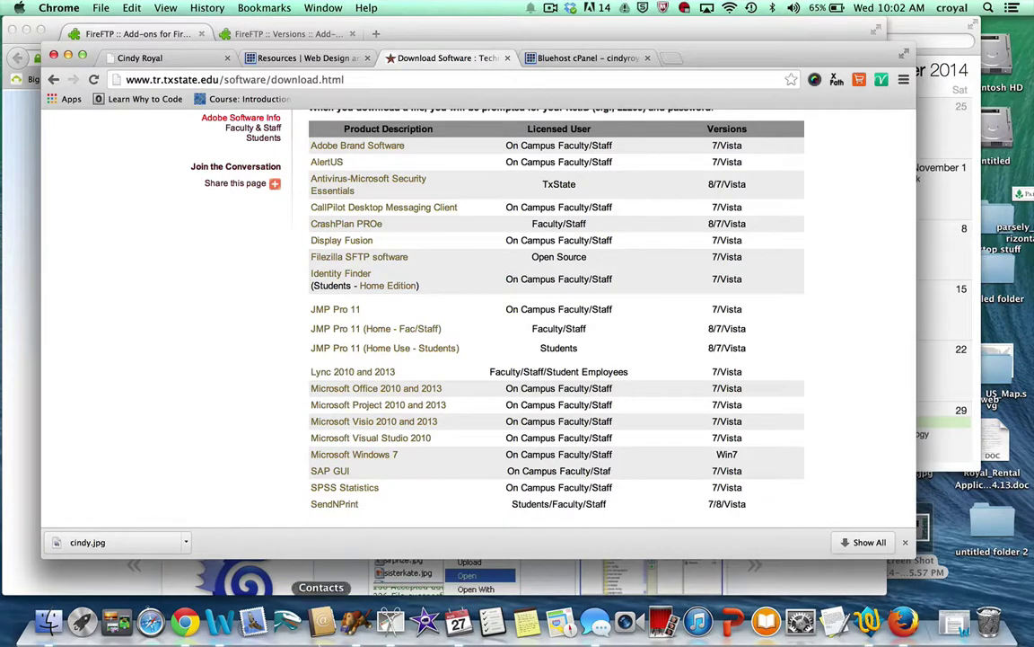
Step: Switch to Fetch and connect over FTP, entering the website's hostname, the account username and the account password
click(356, 622)
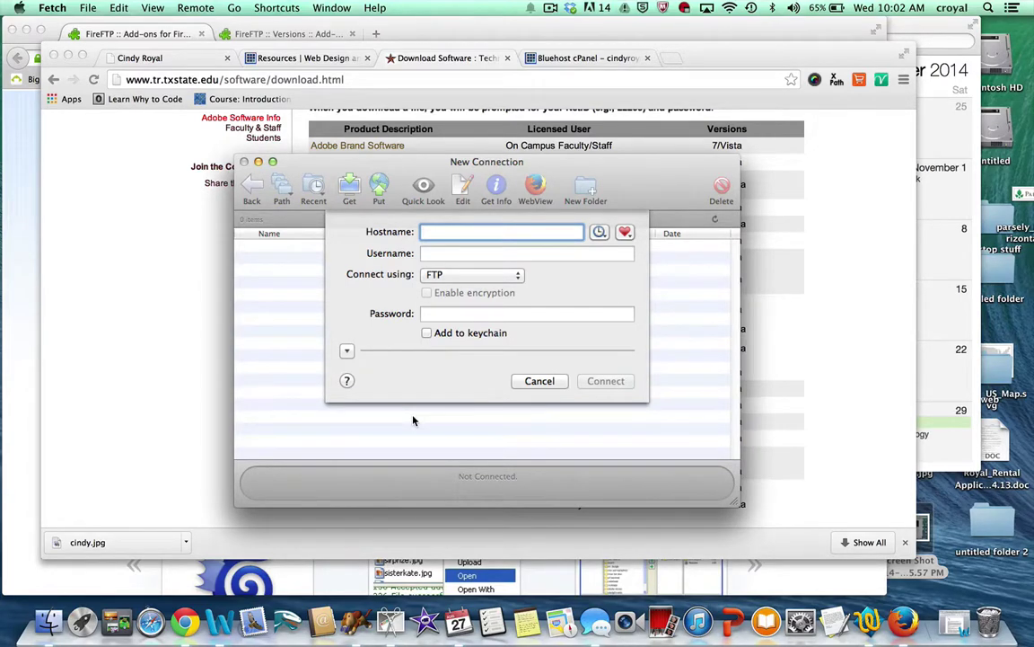
text(cindyroyal.com)
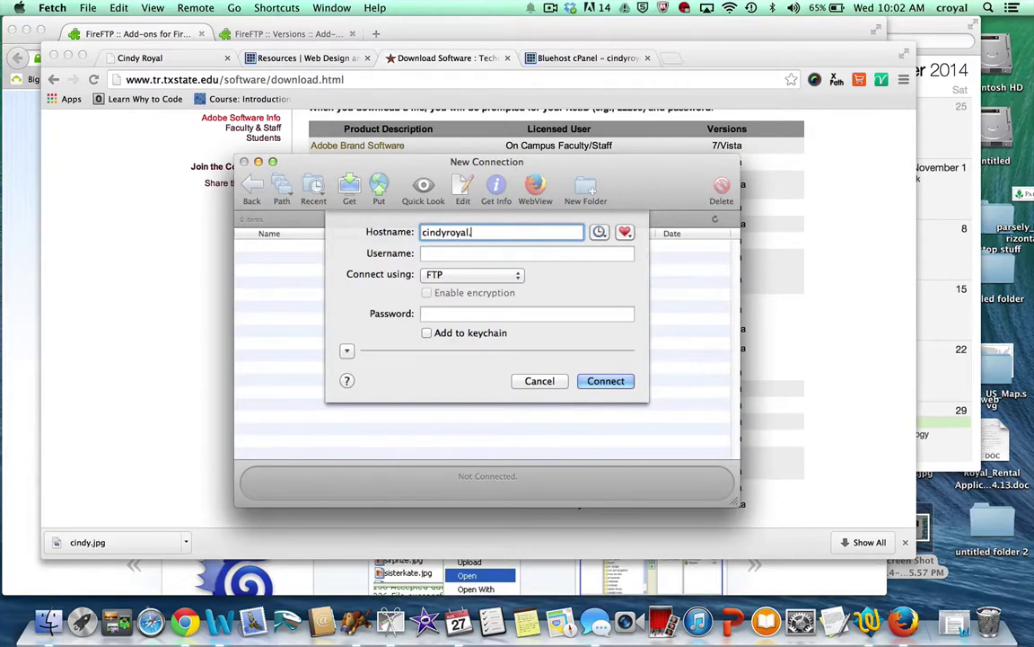
click(429, 255)
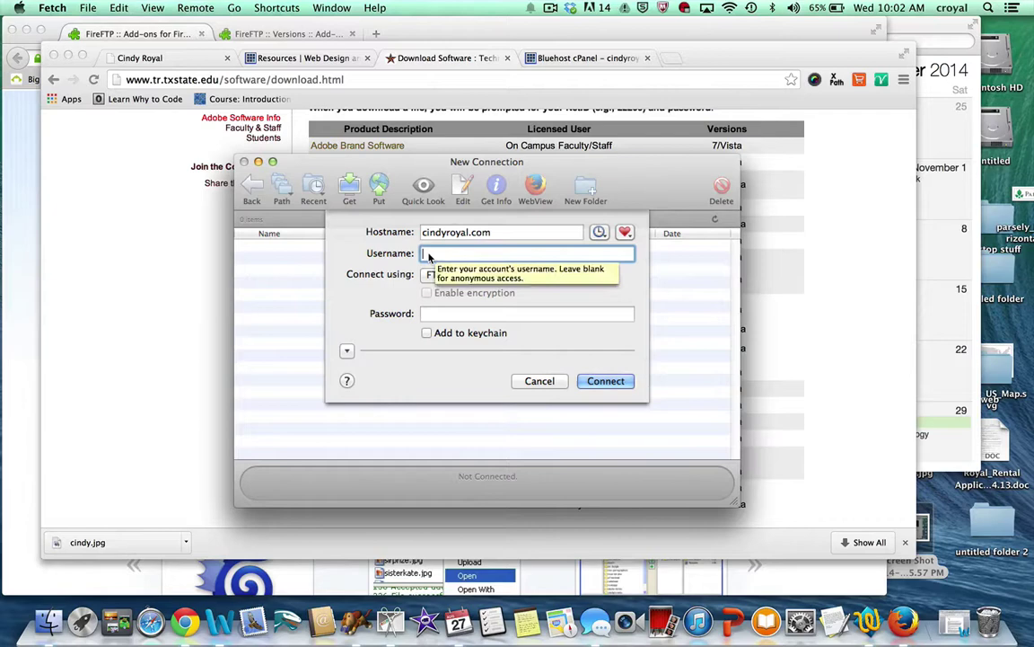
text(cindyroy)
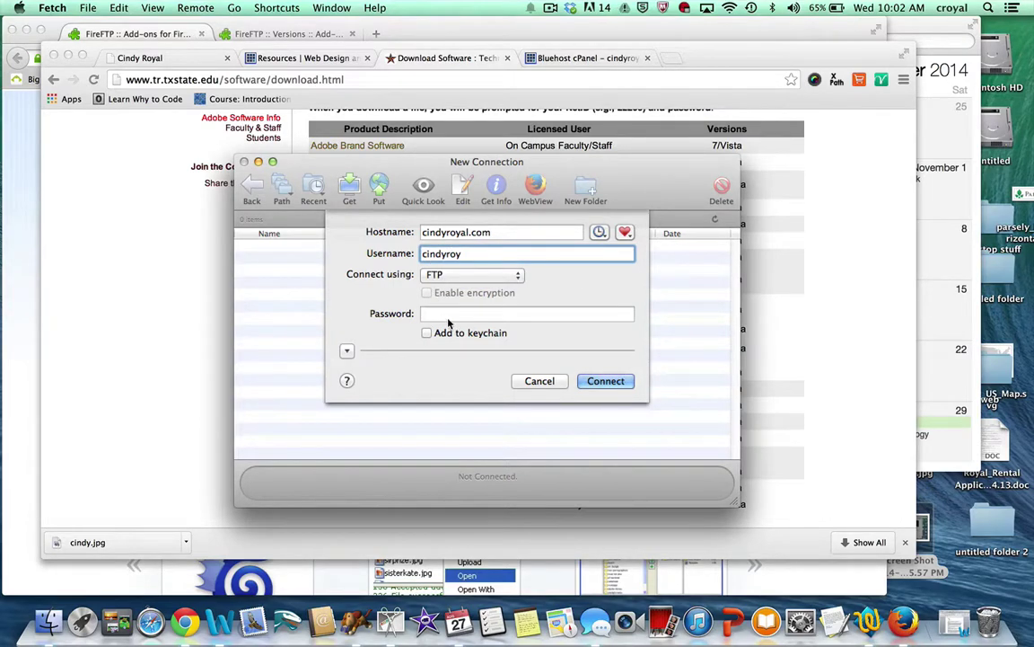
click(448, 320)
text(*********)
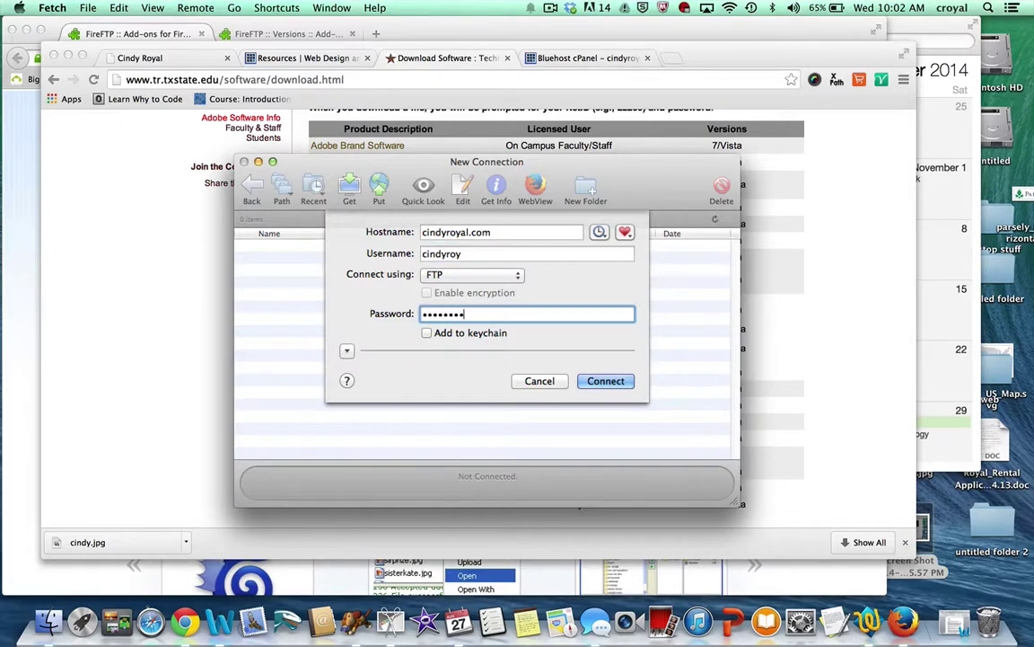
click(606, 380)
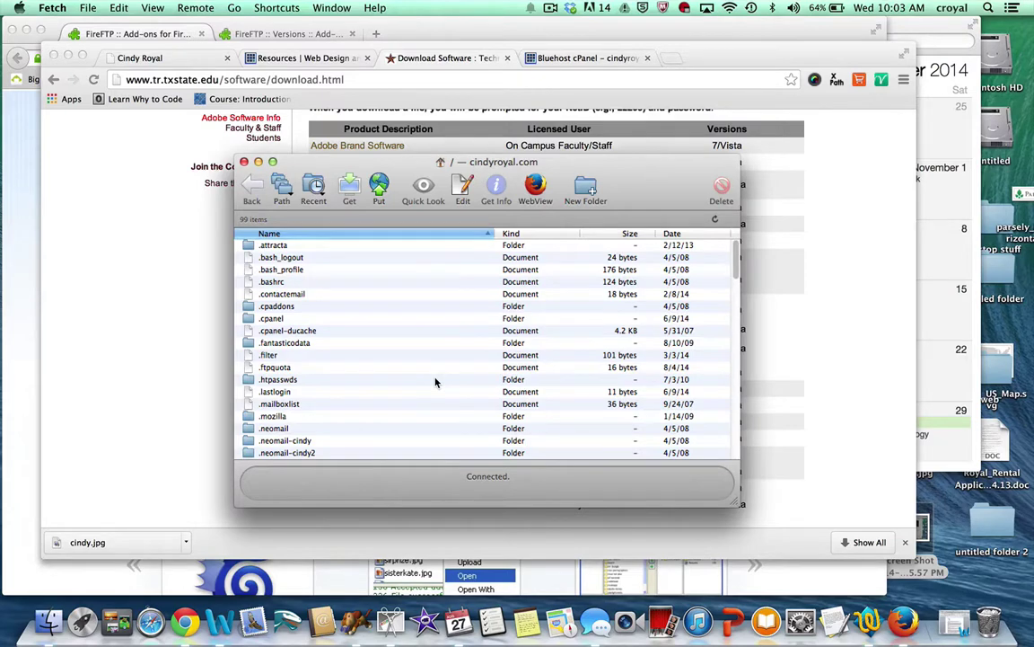
Step: Sort the server's root listing by date with the newest first and open the public_html folder
scroll(435, 382, down, 3)
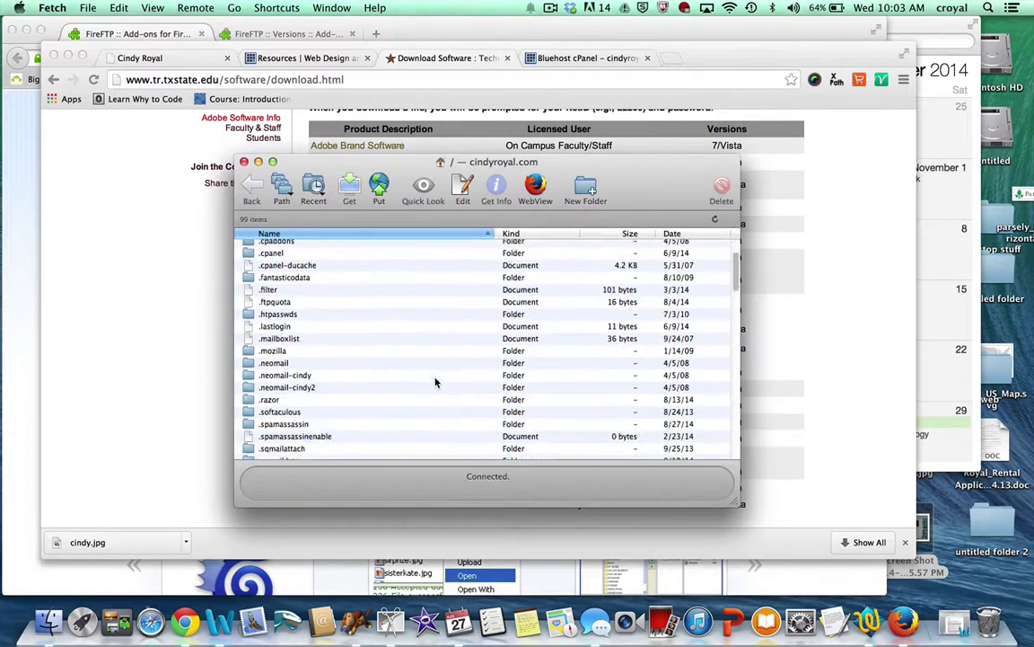
scroll(436, 383, down, 1)
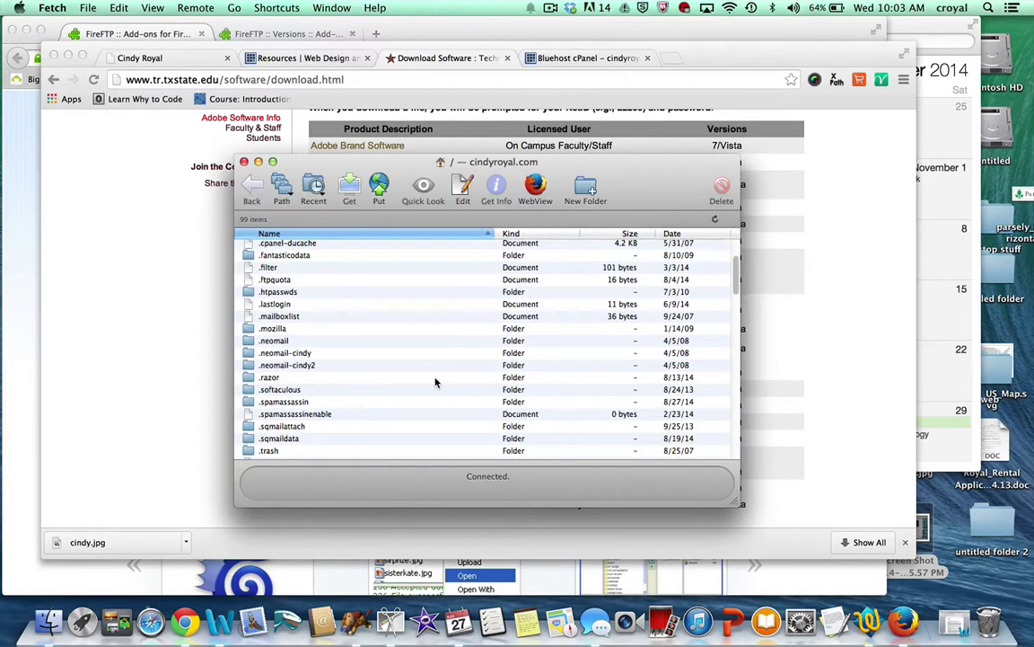
scroll(436, 382, up, 3)
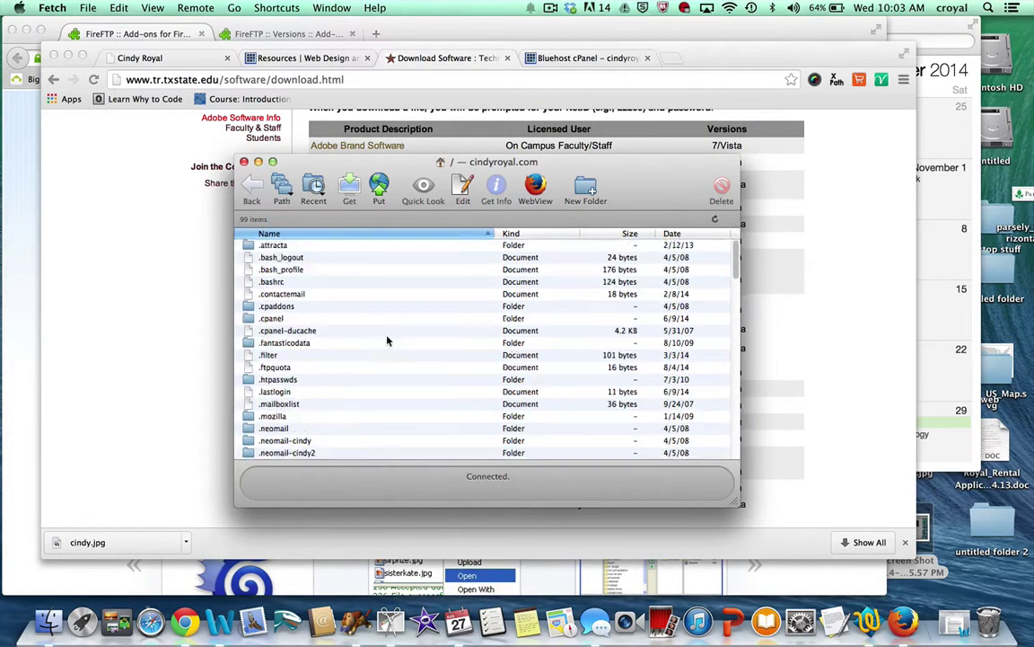
click(694, 234)
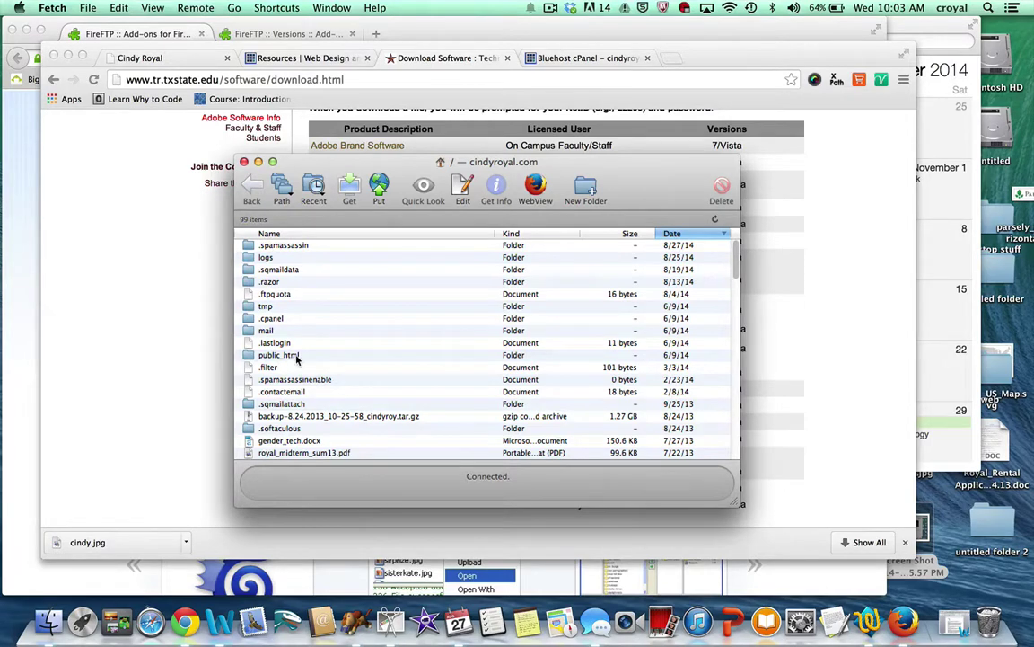
double_click(281, 357)
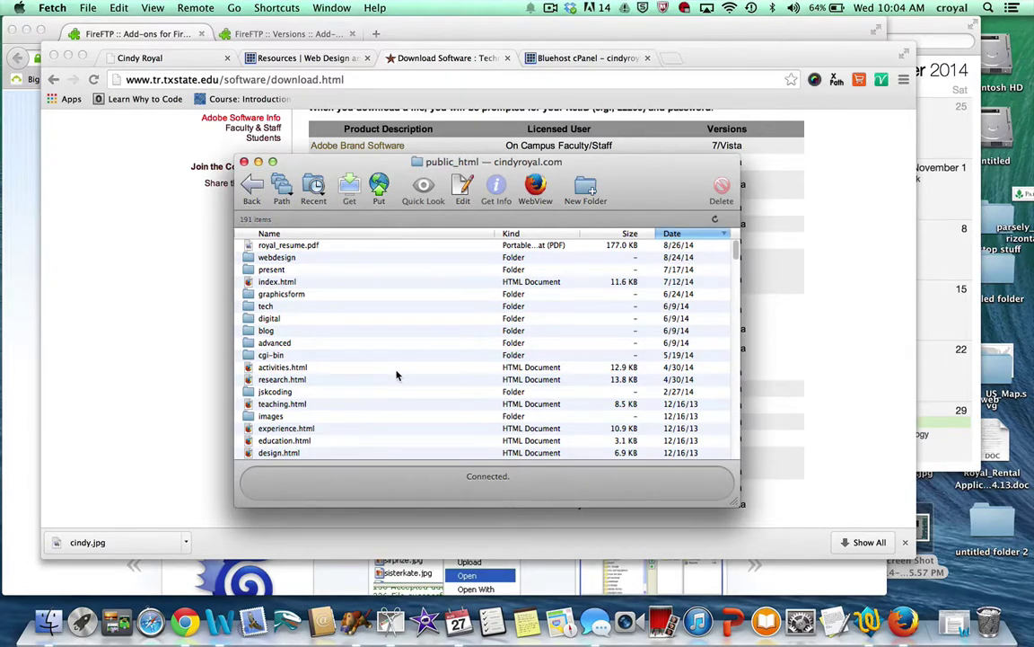
click(378, 190)
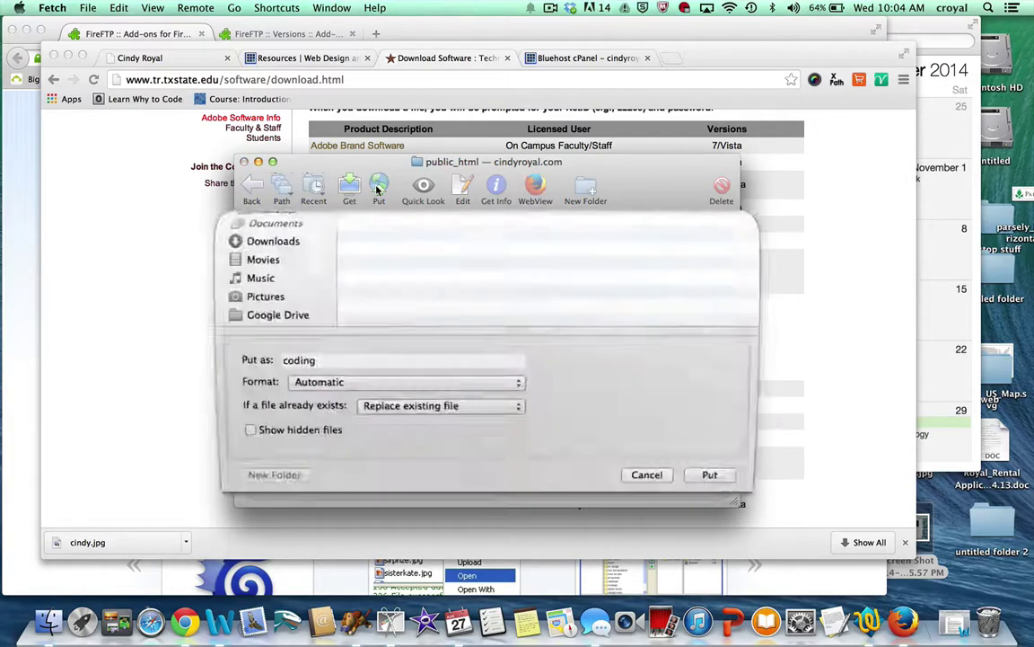
click(439, 248)
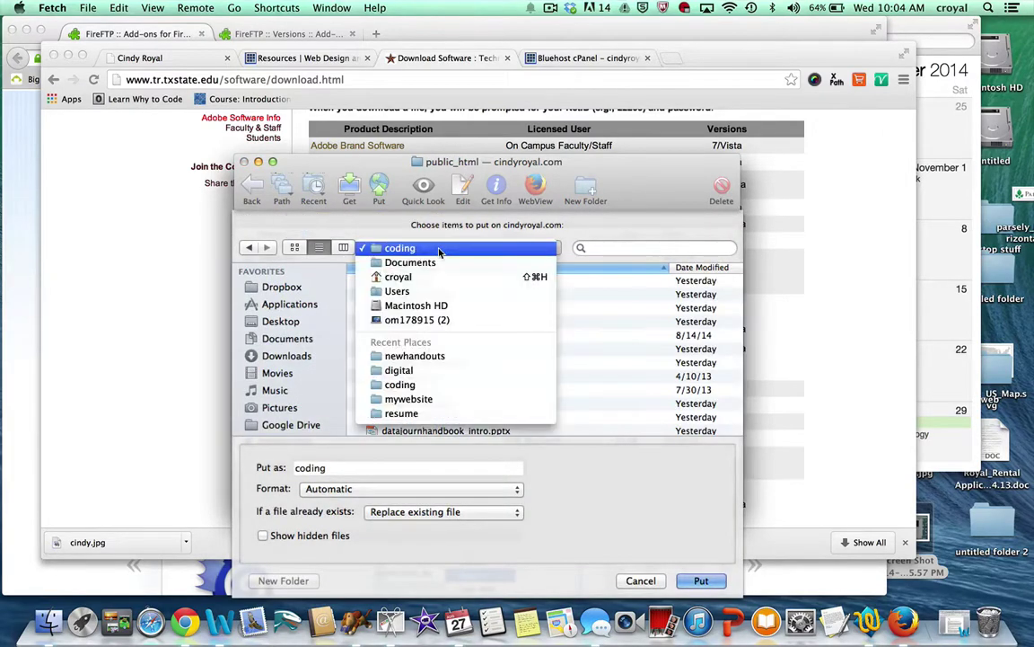
click(437, 401)
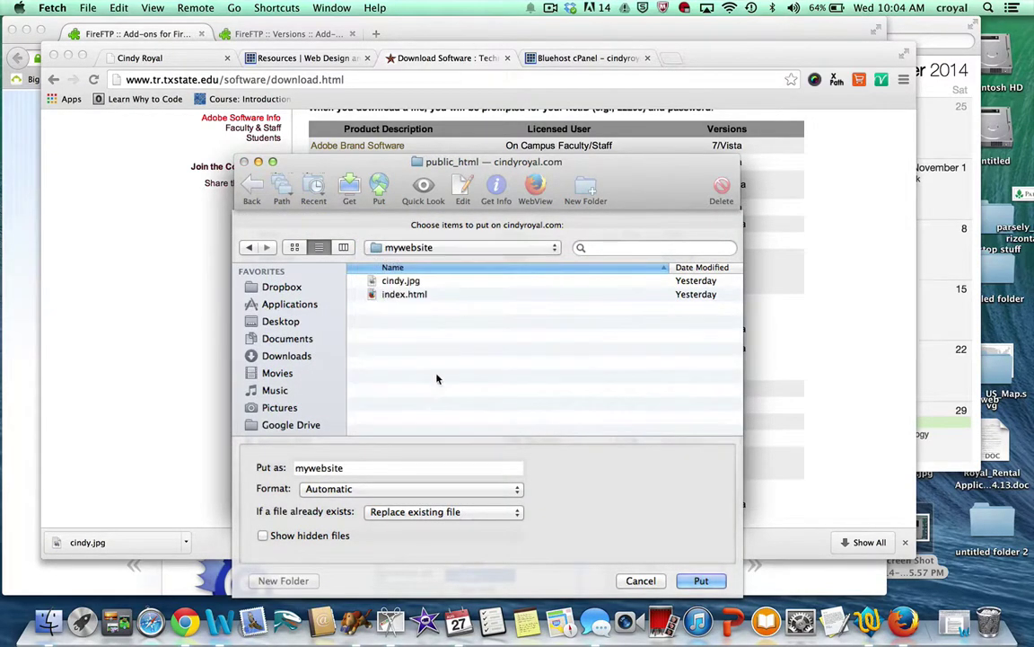
click(412, 294)
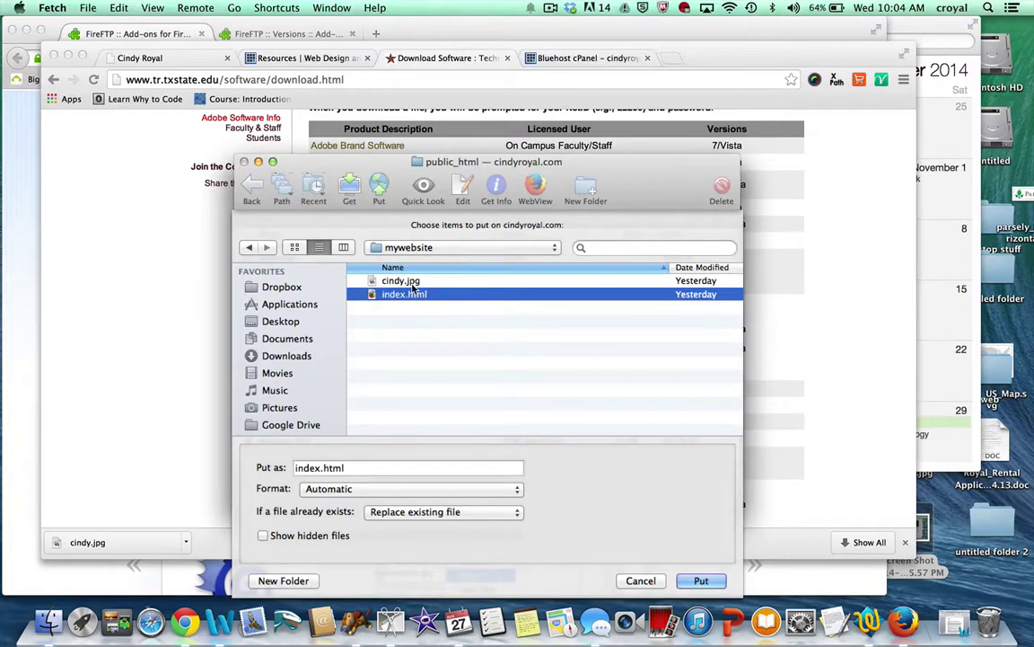
shift+click(412, 284)
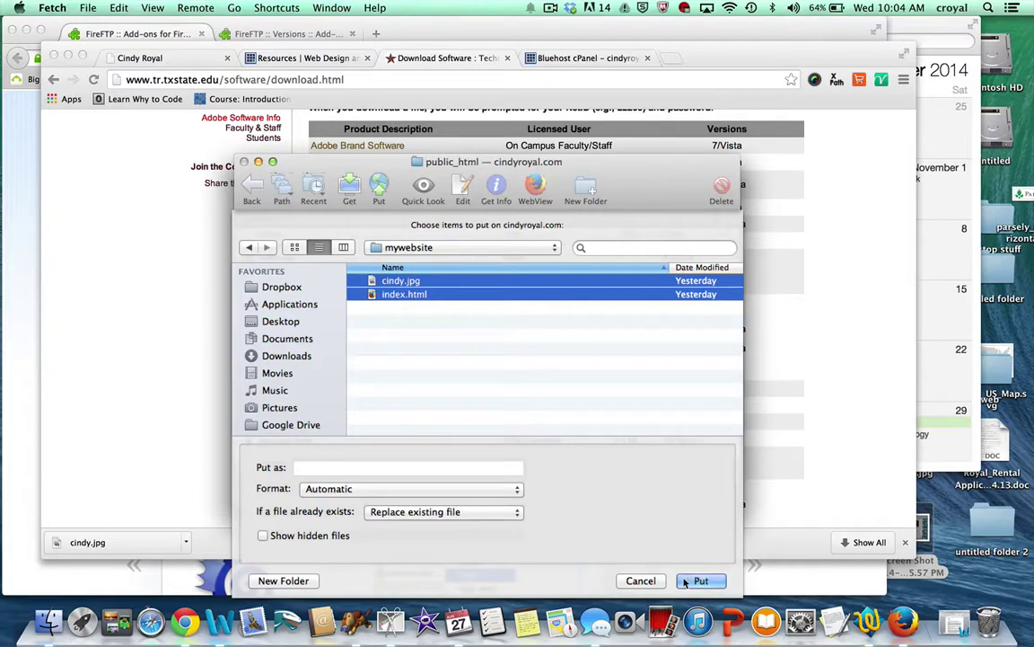
click(642, 581)
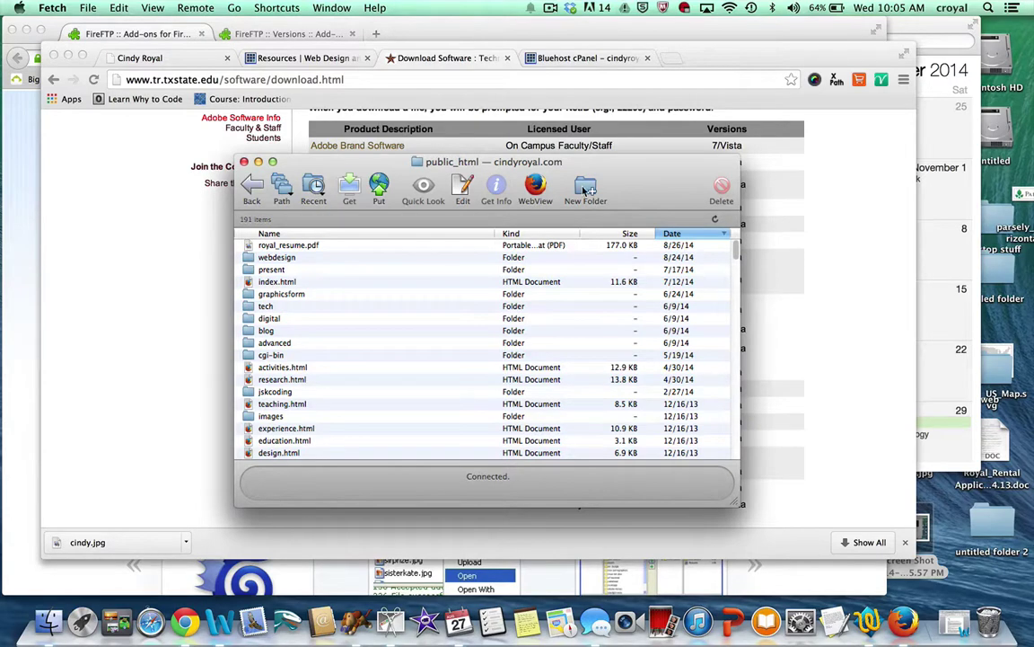
Step: Create a folder named newweb inside public_html on the server and open it
click(585, 189)
text(ne)
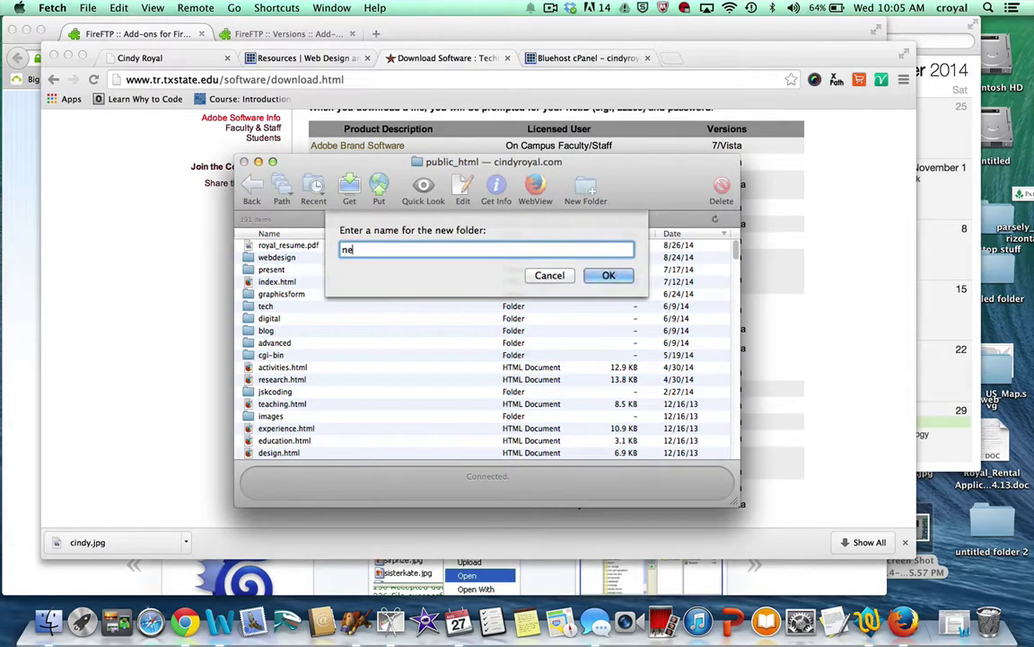
text(wweb)
click(604, 275)
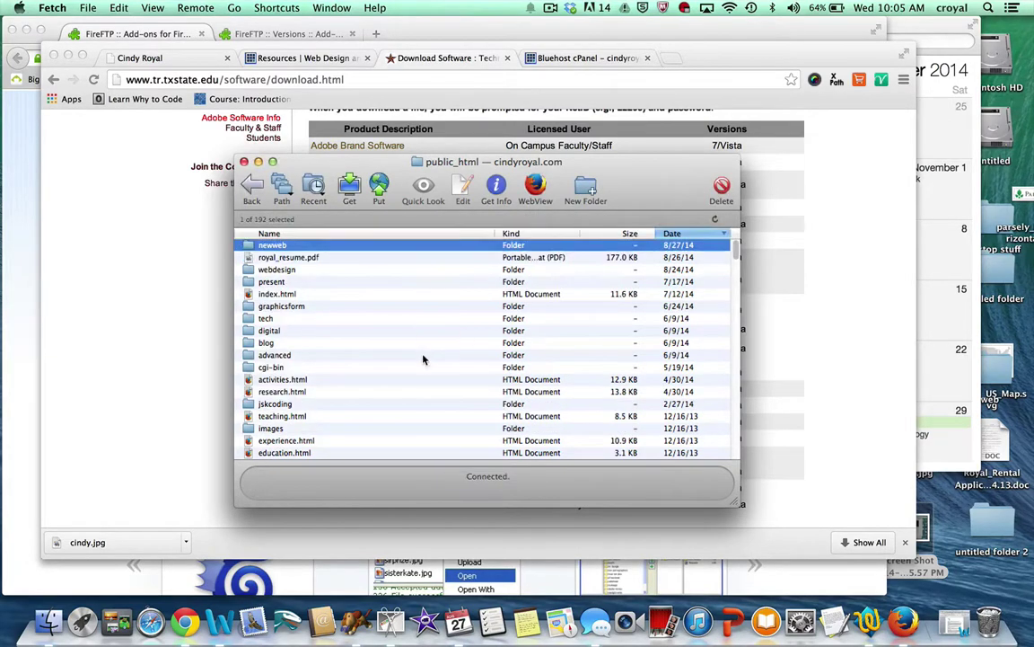
double_click(278, 250)
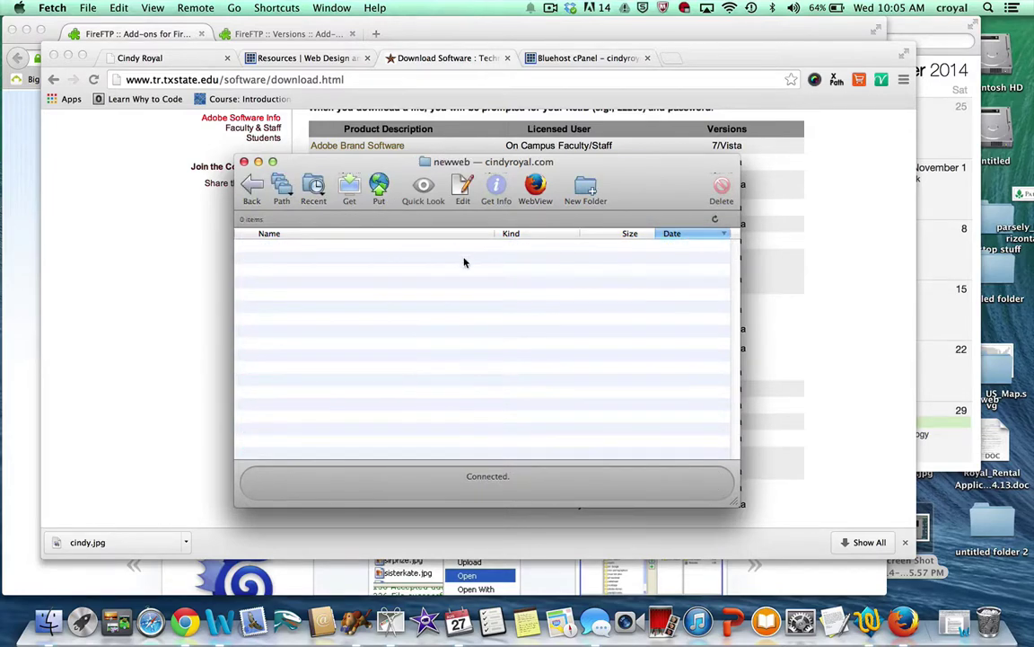
click(379, 187)
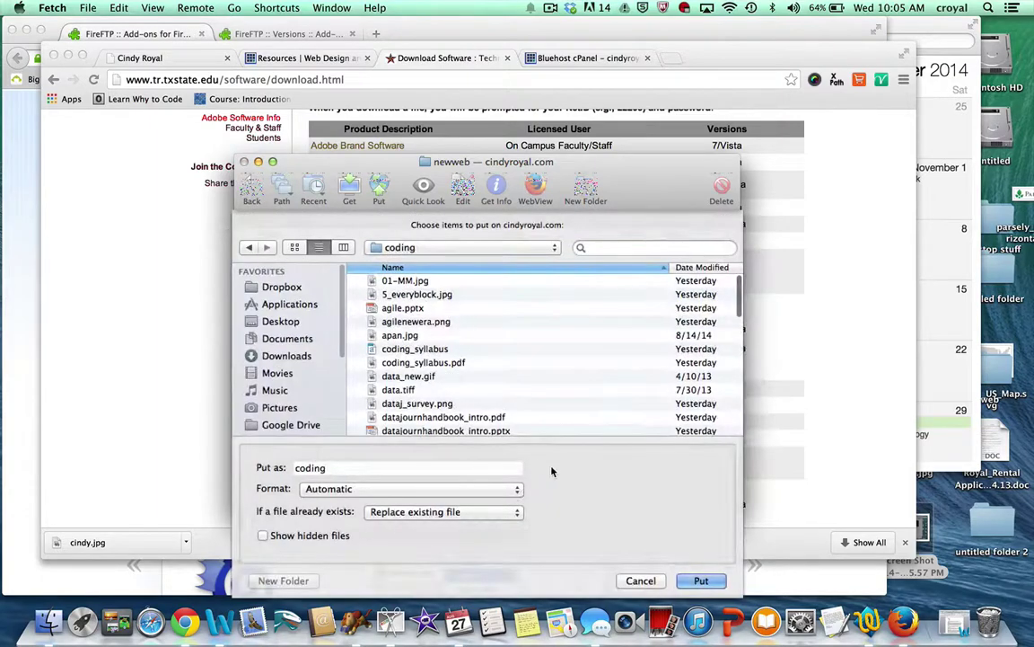
click(639, 580)
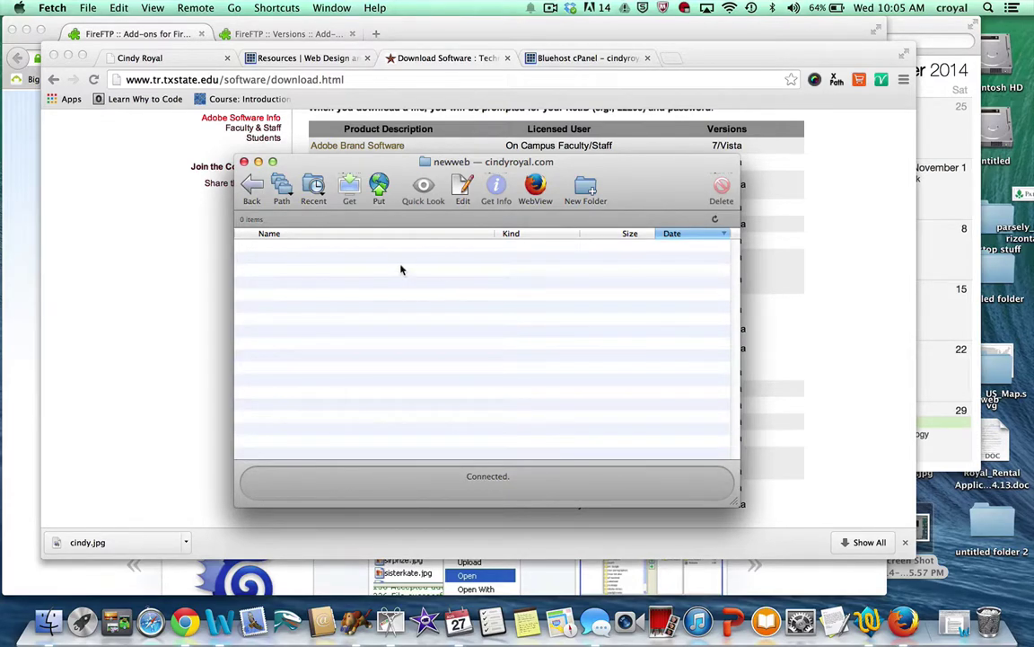
Step: Return to public_html and permanently delete the newweb folder
click(251, 189)
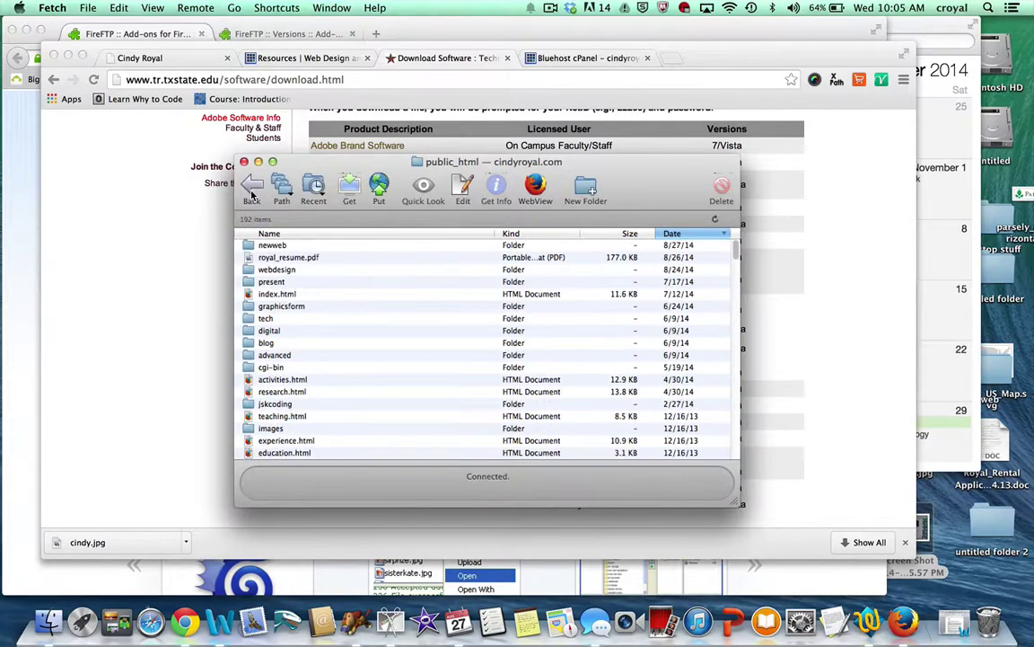
click(275, 245)
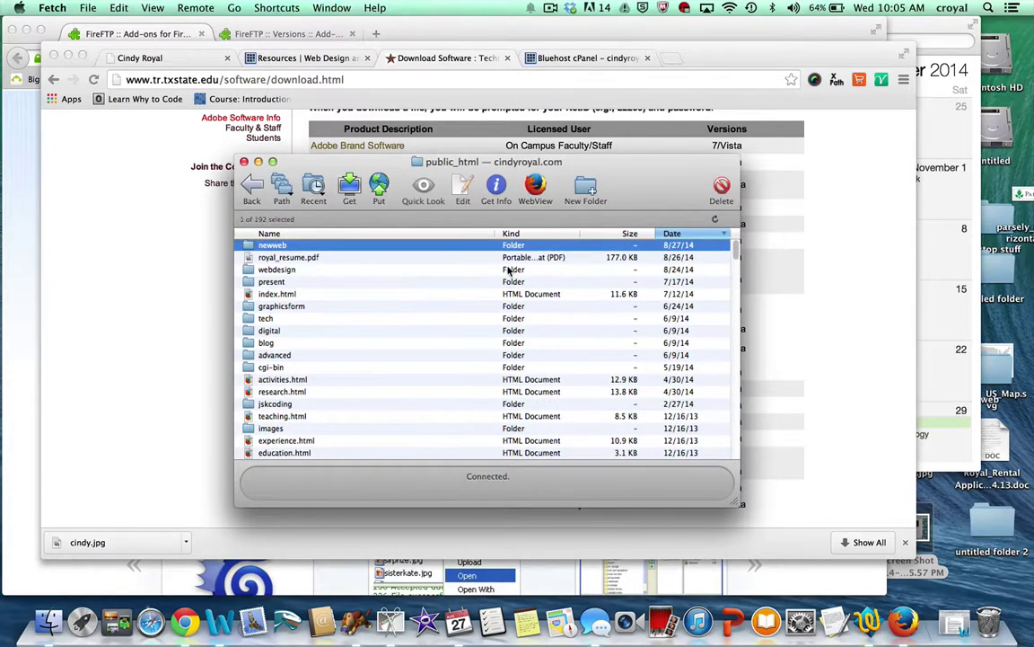
click(723, 191)
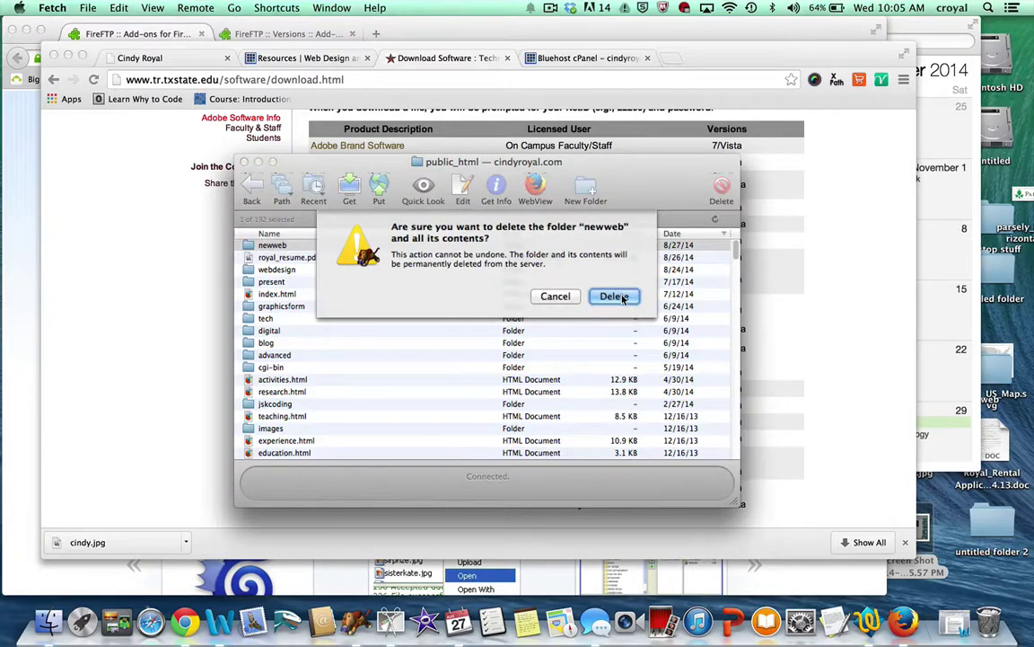
click(615, 297)
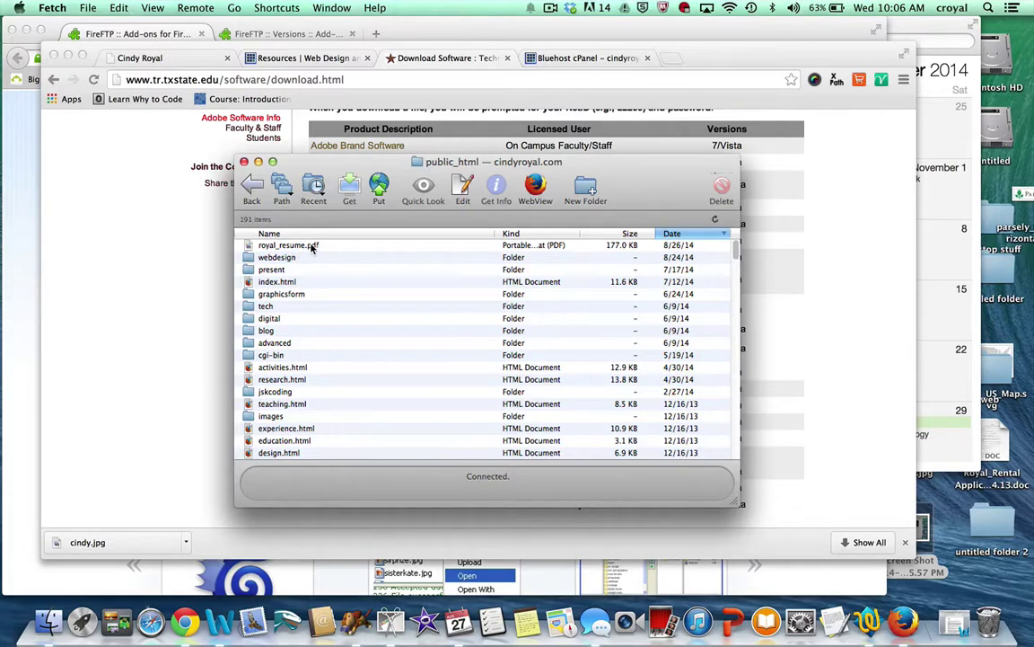
Step: Start downloading royal_resume.pdf from public_html to bring up the save location choice, and cancel it
click(311, 249)
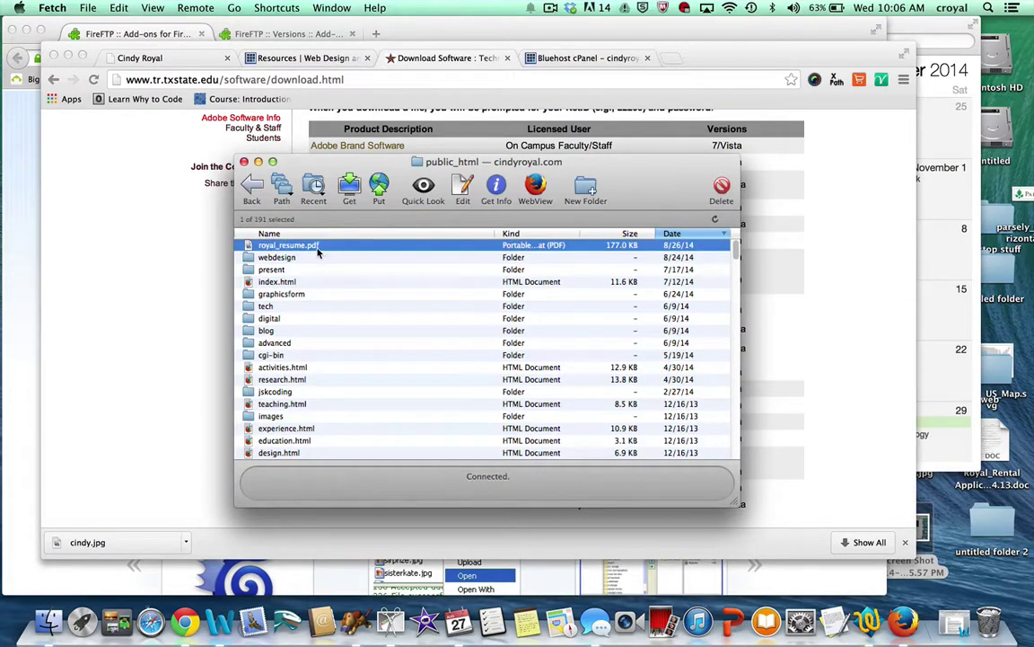
click(350, 188)
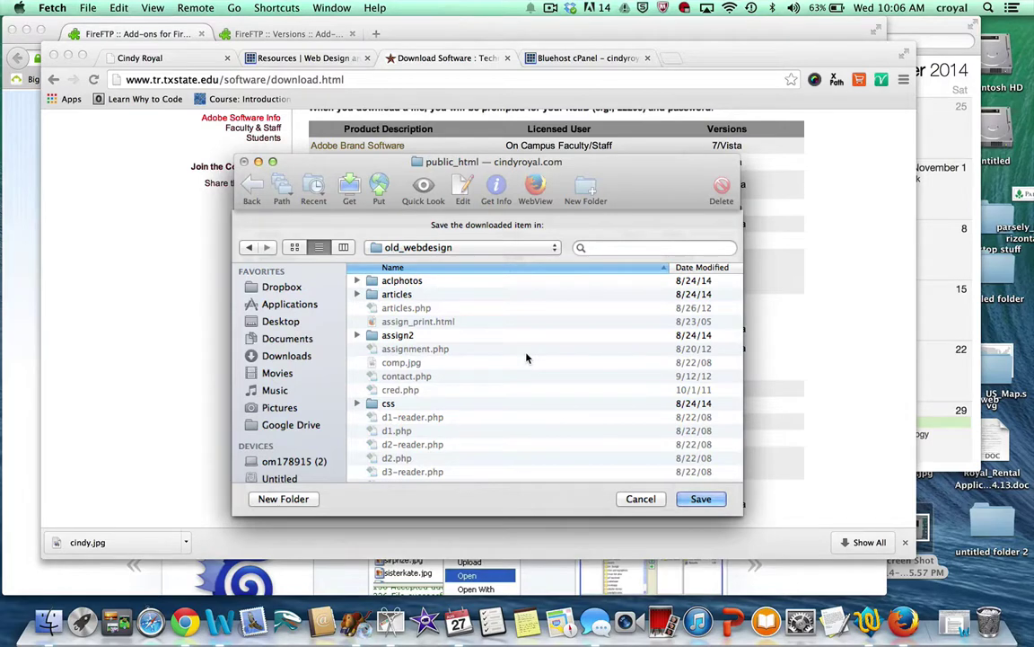
click(641, 498)
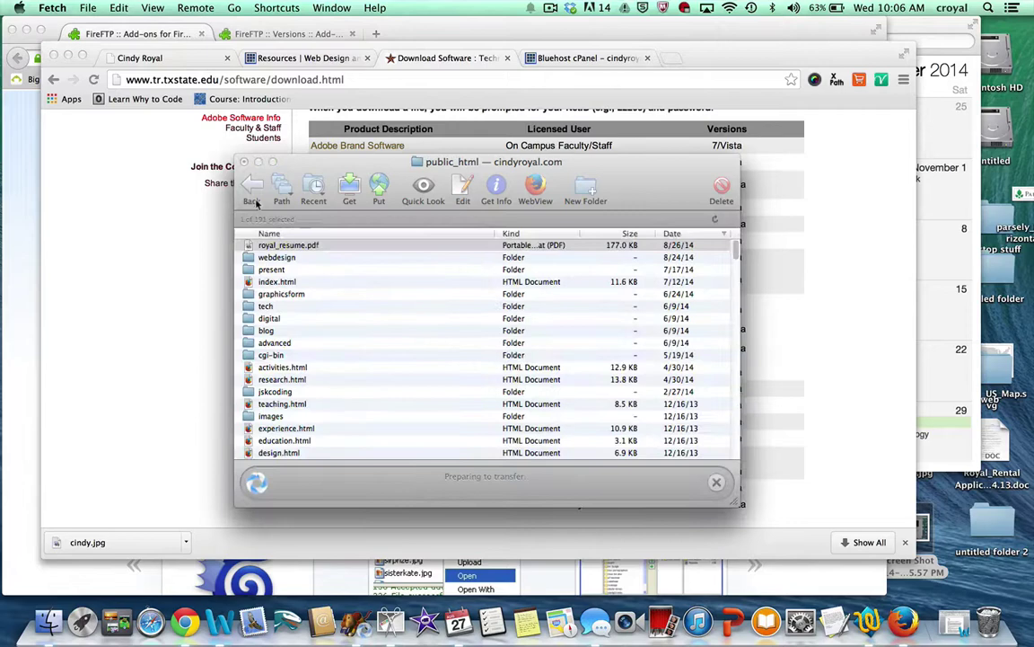
Step: Check the Fetch download preferences for where downloaded files can be saved, and close the preferences
click(53, 8)
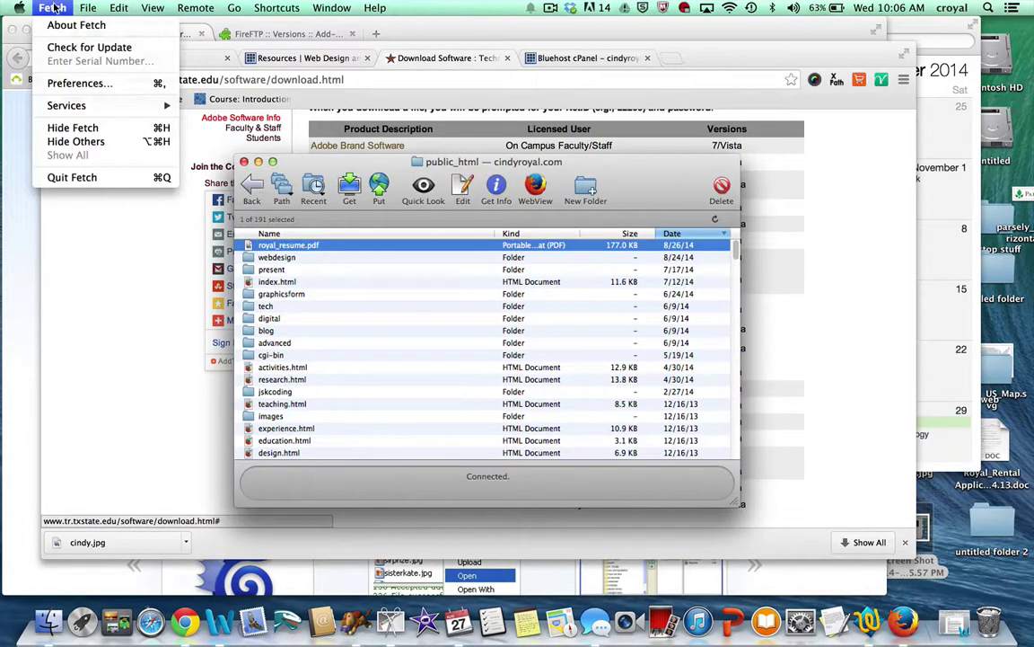
click(73, 89)
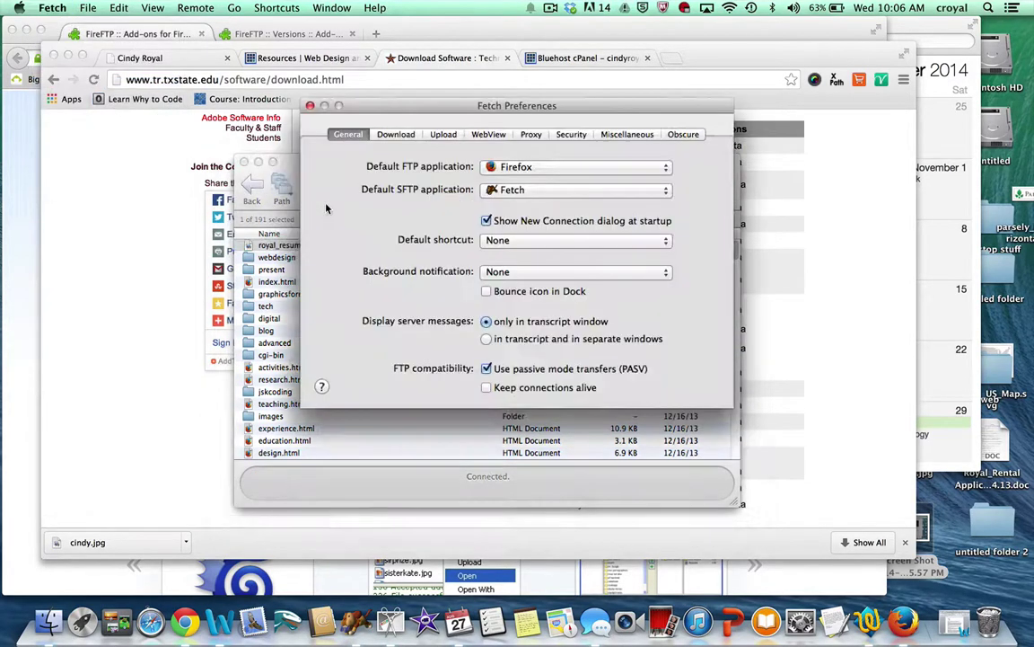
click(397, 135)
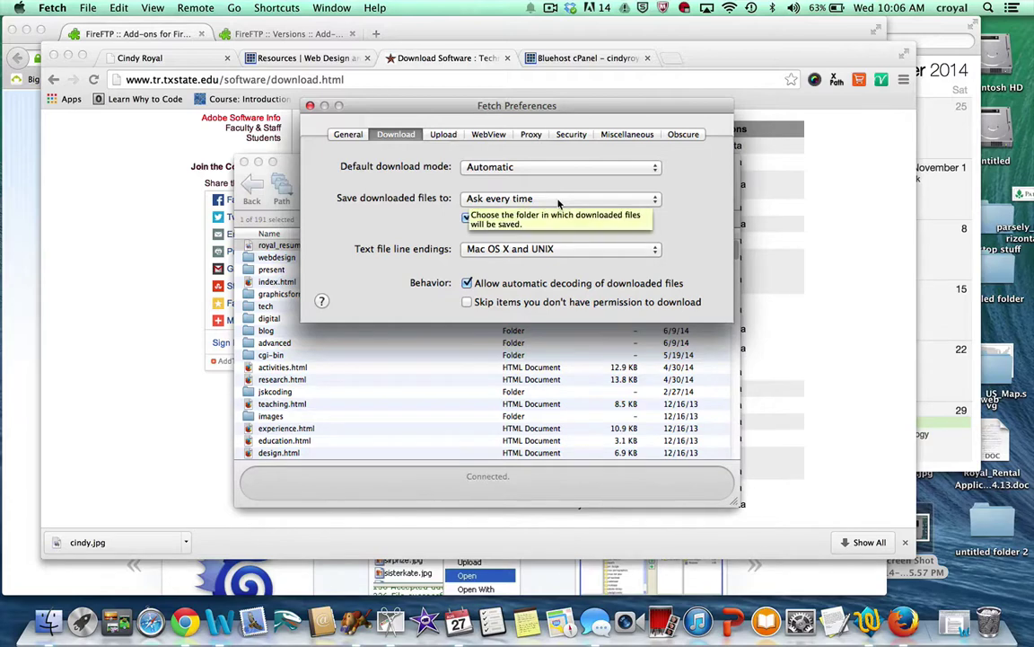
click(654, 199)
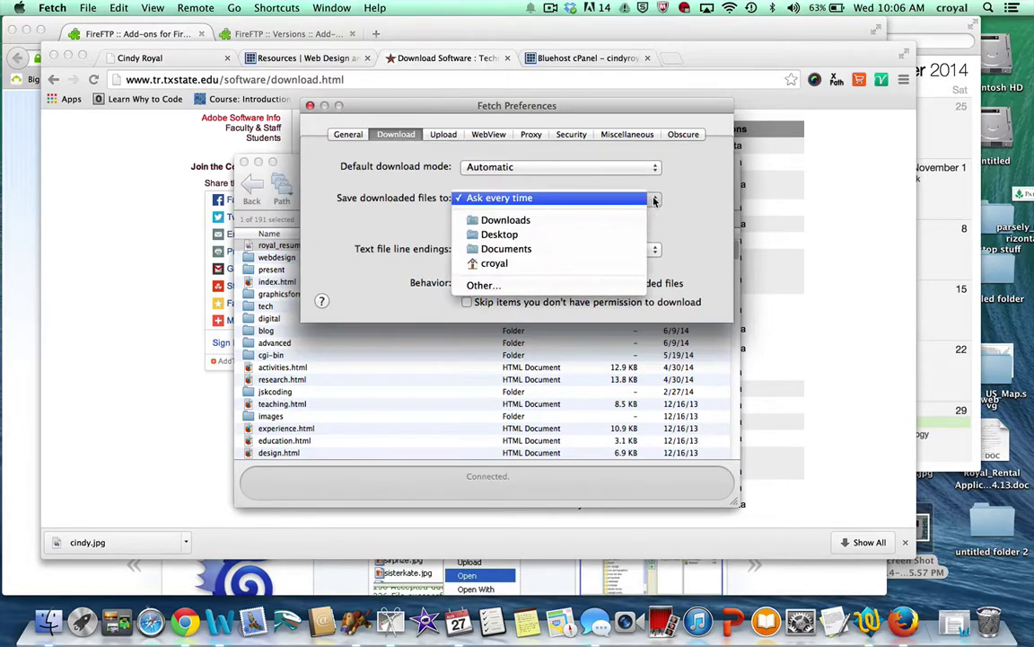
click(655, 199)
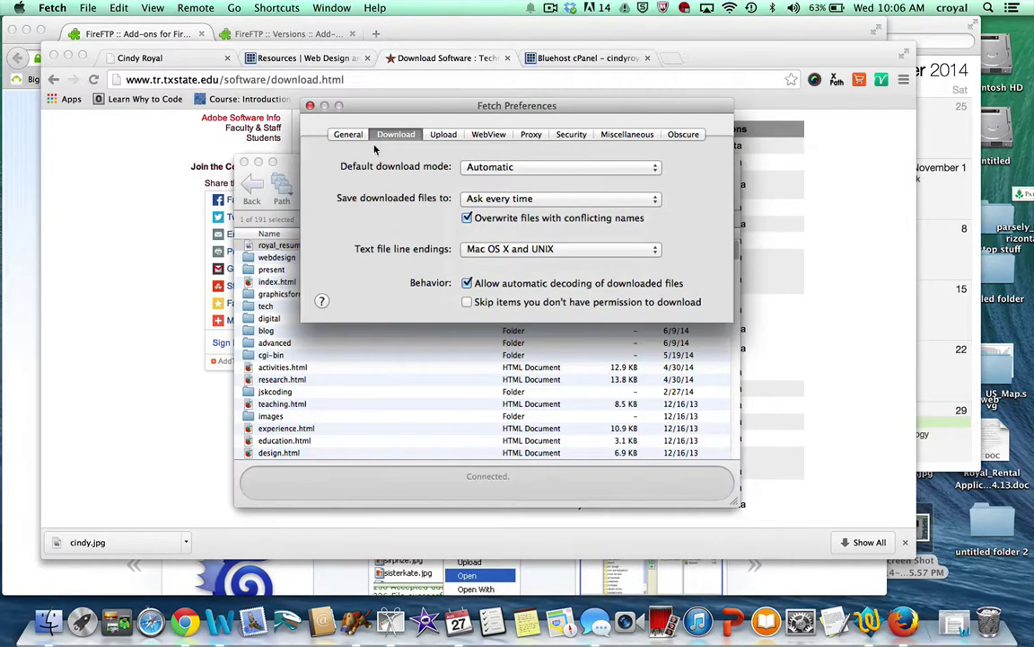
click(309, 106)
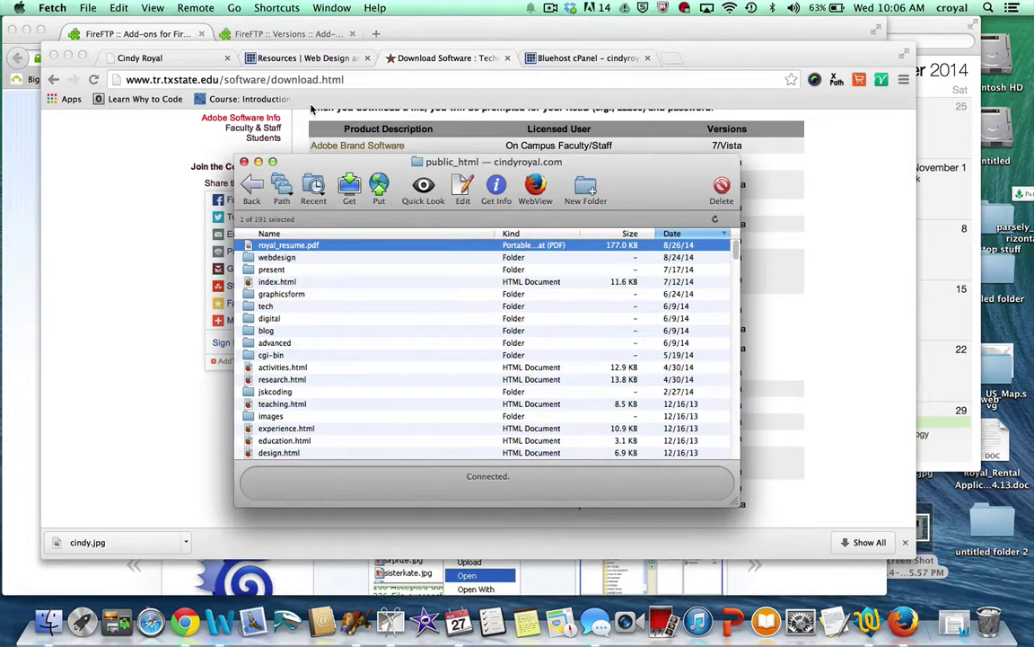
Step: Switch to the Bluehost cPanel in Chrome and open its File Manager at the public_html directory
click(854, 286)
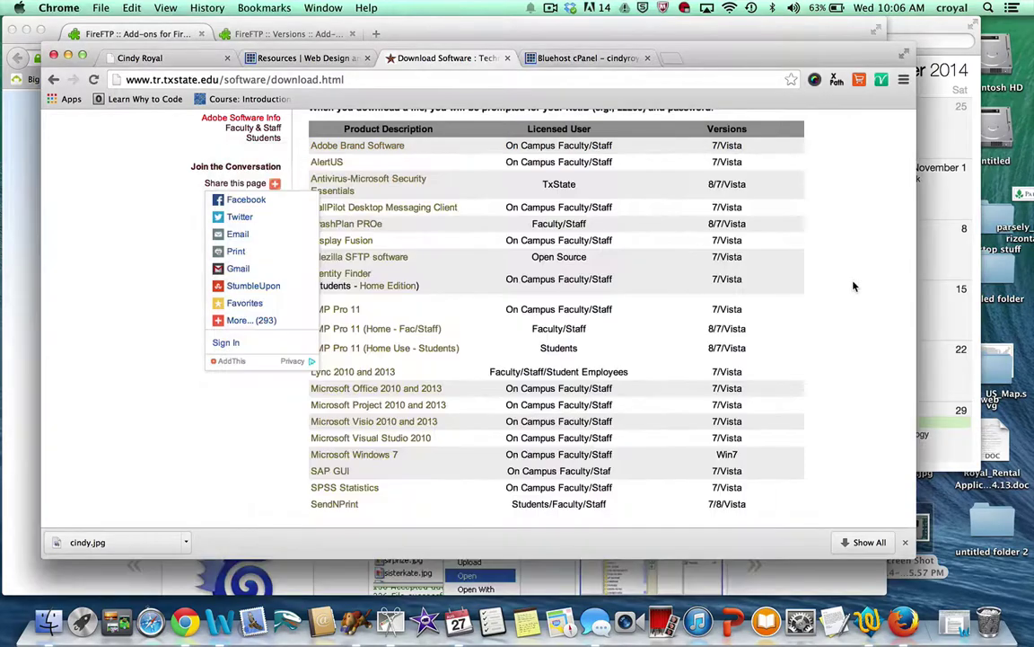
click(593, 59)
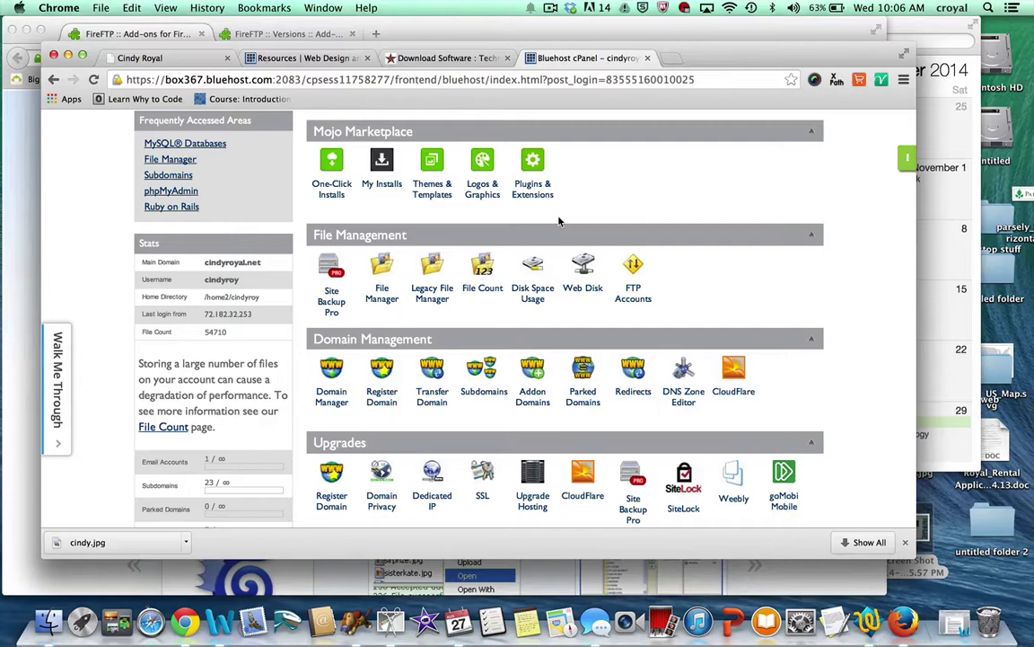
scroll(557, 220, up, 10)
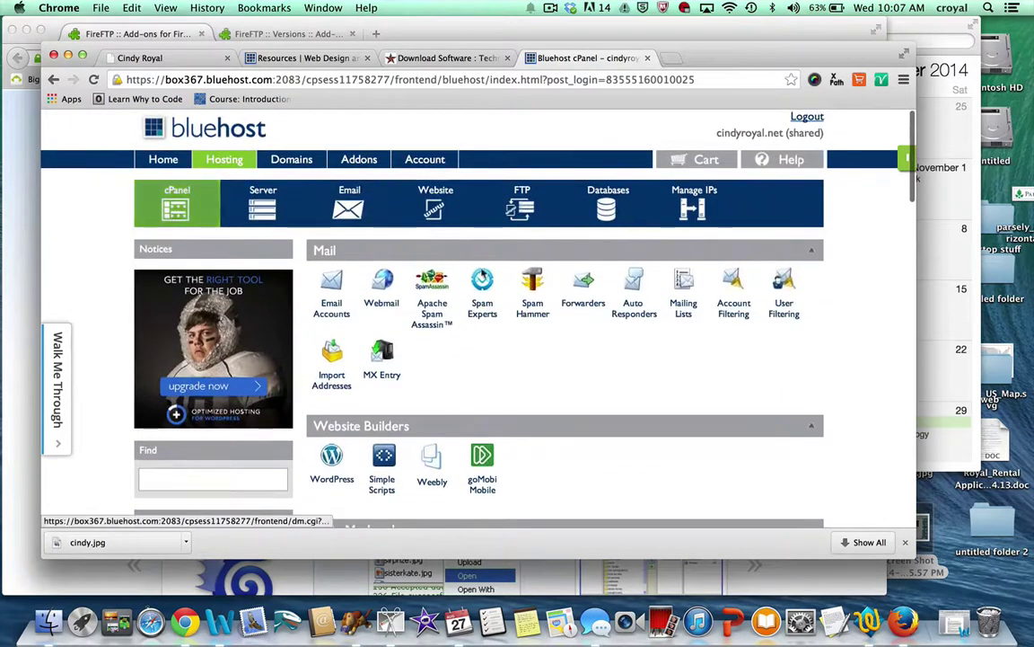
scroll(533, 305, down, 3)
scroll(533, 306, down, 8)
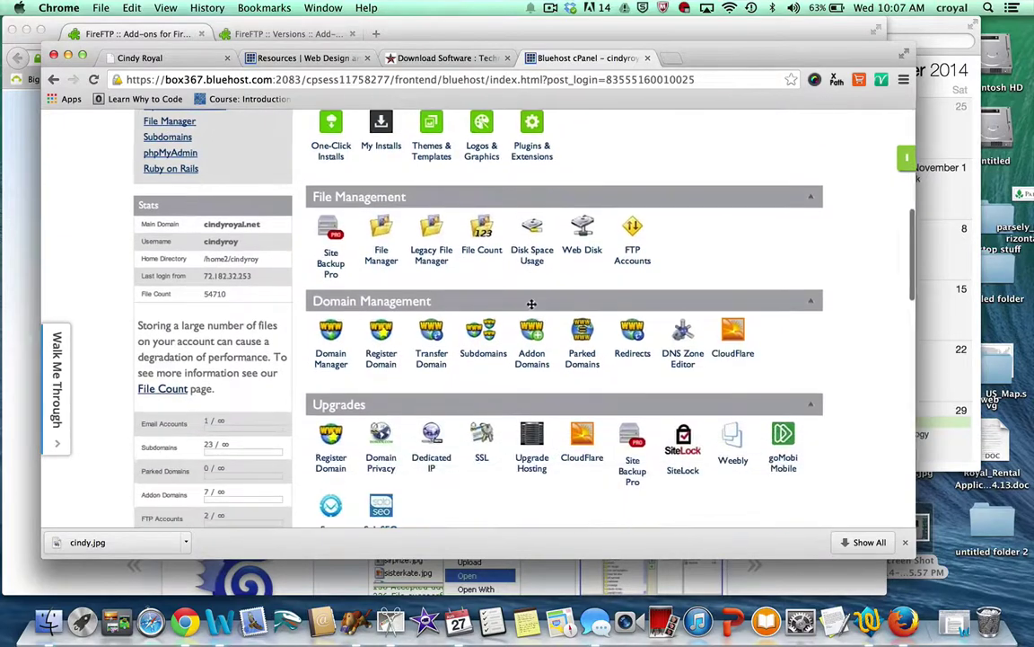
click(384, 232)
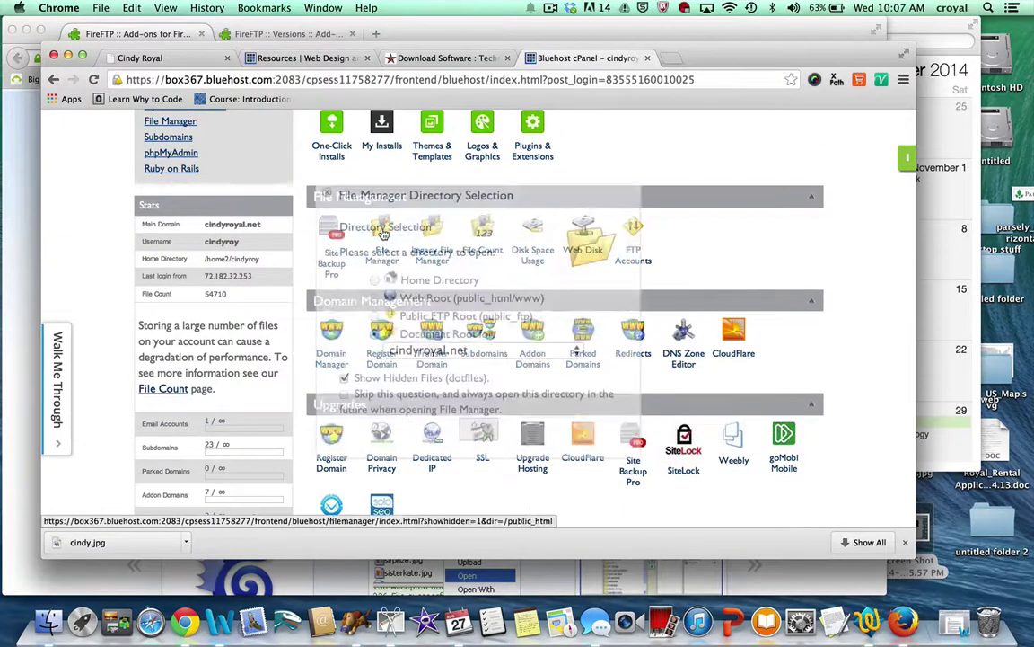
click(479, 434)
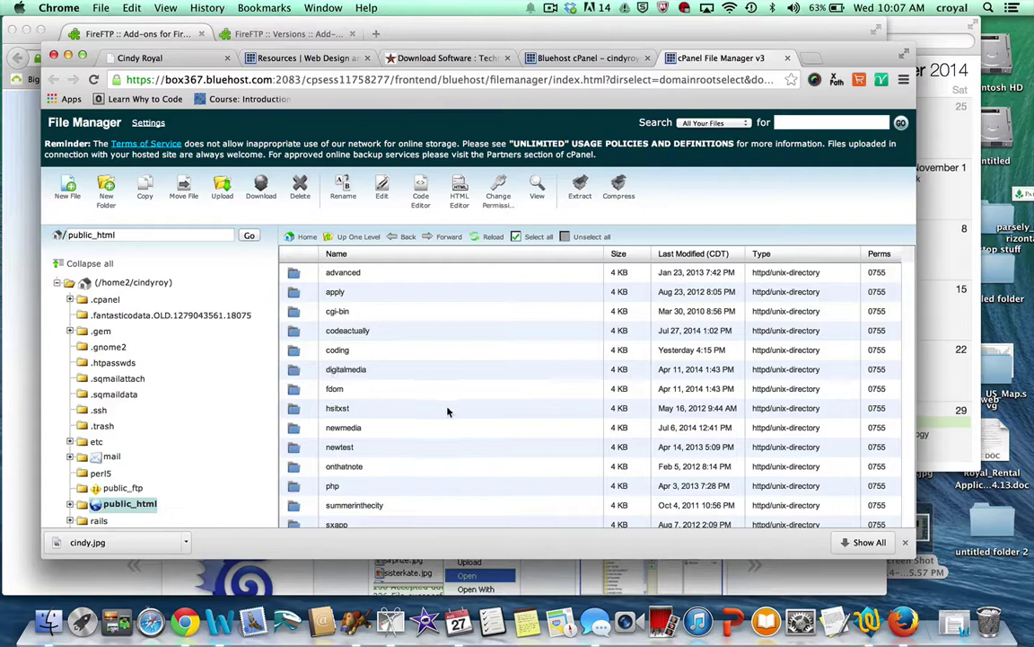
Step: Open the File Manager's upload page for public_html, bring up its file chooser, and close both without uploading
click(223, 189)
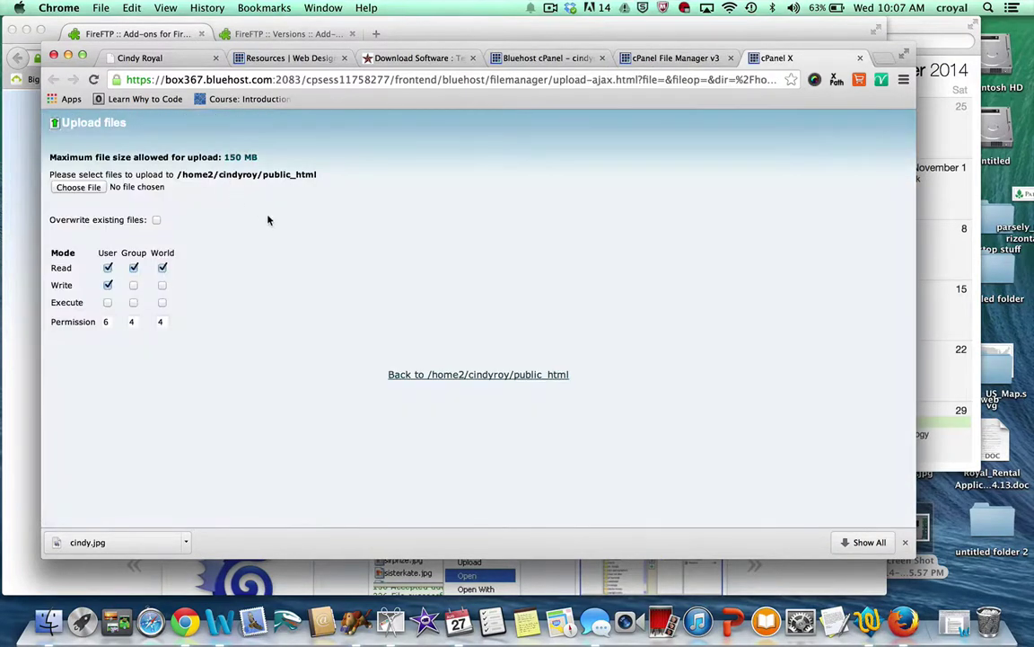
click(78, 187)
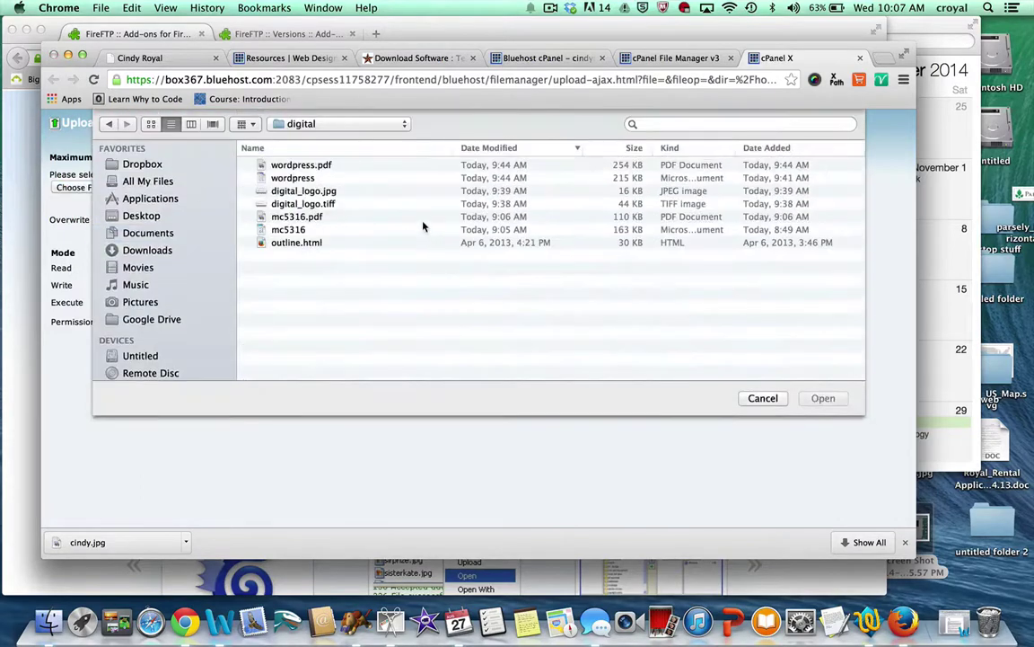
click(764, 397)
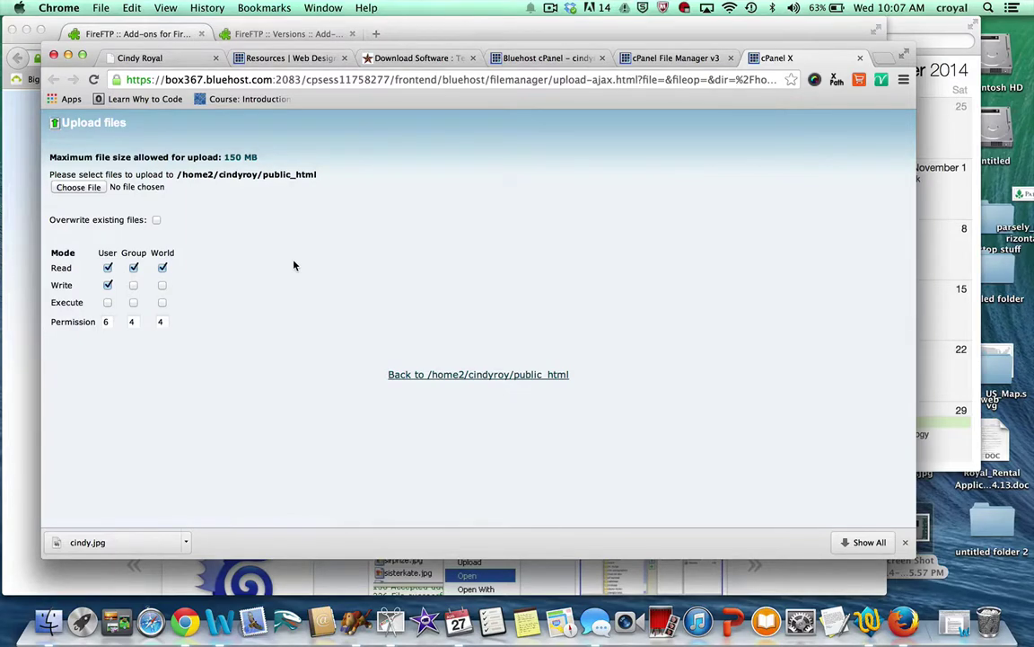
click(860, 59)
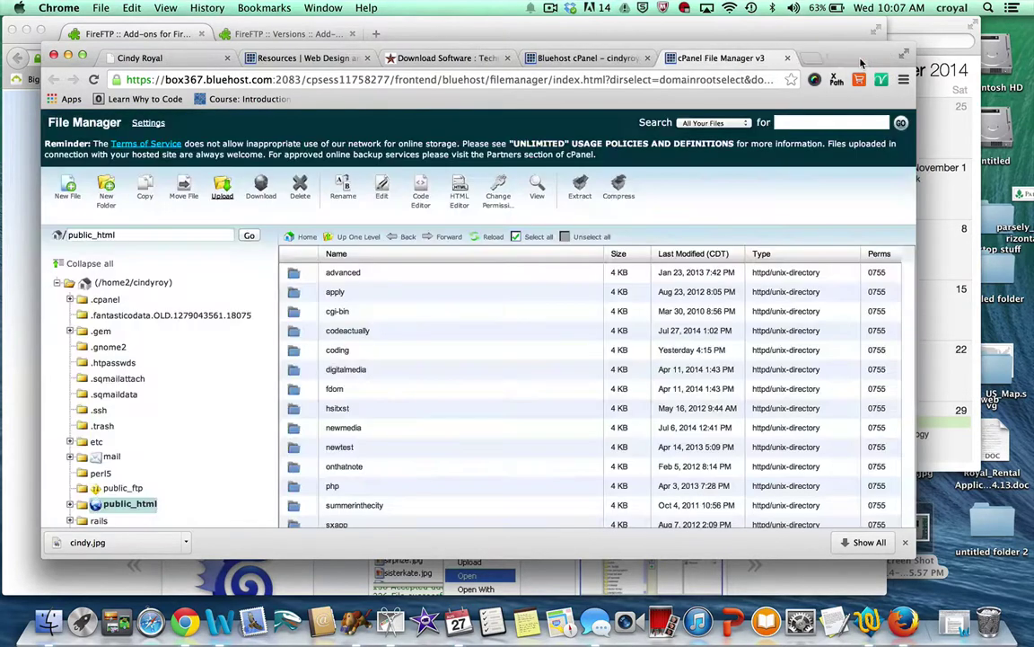
Step: Switch to Firefox and view the FireFTP add-on page and its version history
click(904, 623)
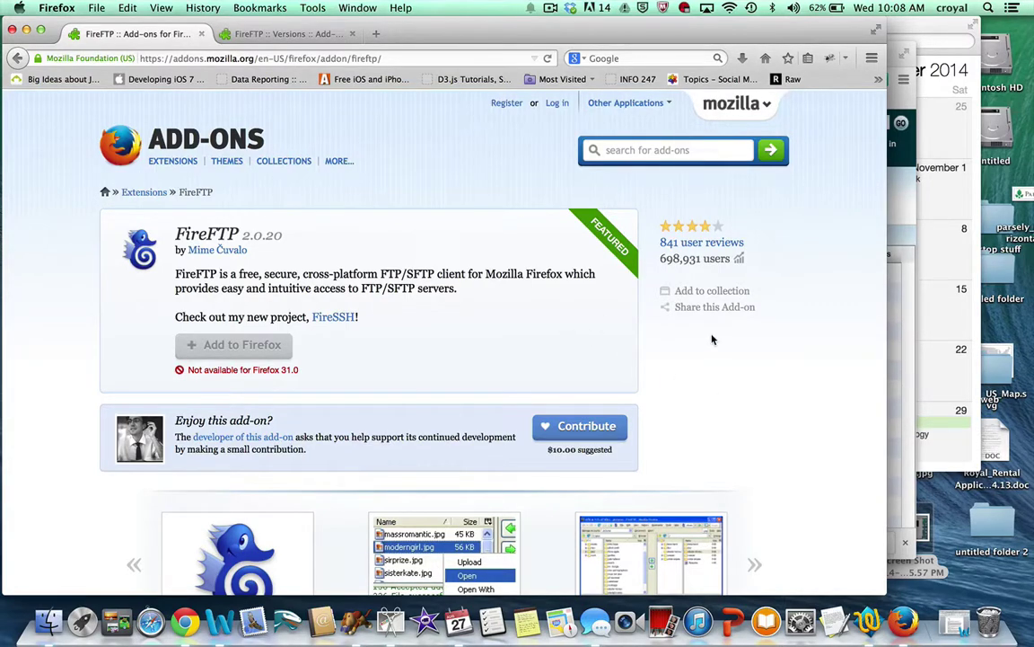
scroll(696, 381, down, 1)
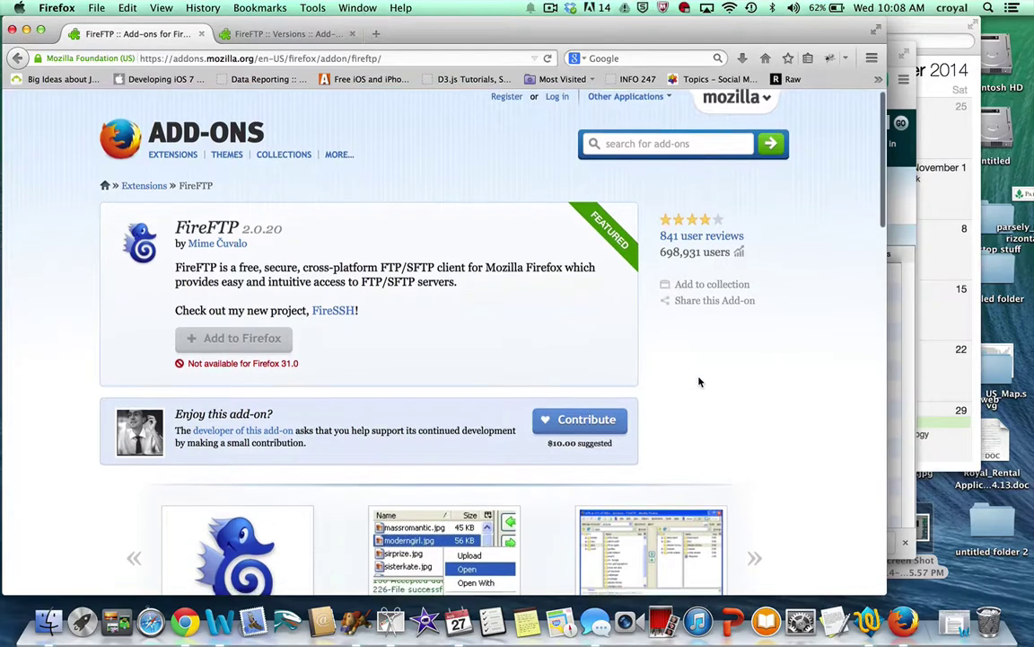
scroll(700, 383, up, 1)
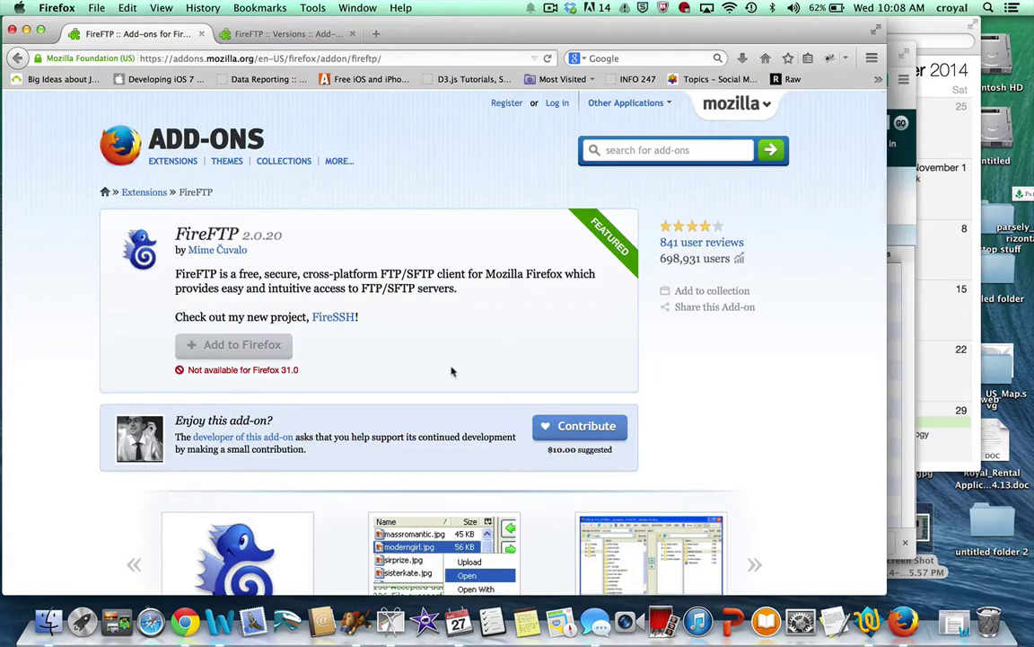
click(296, 35)
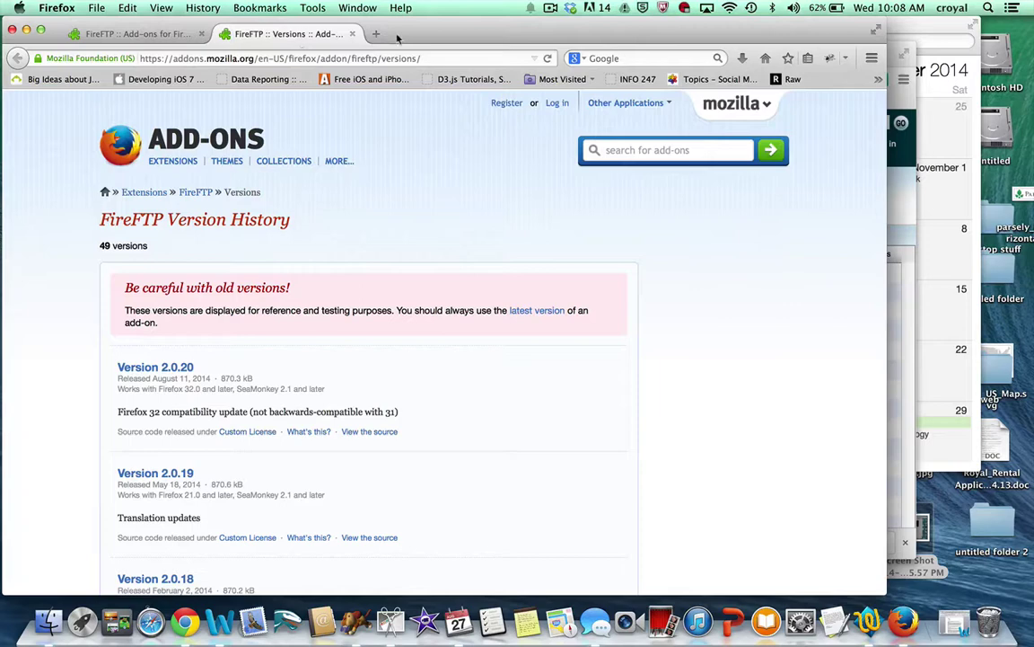
Step: Launch FireFTP in Firefox and show the local Documents folder
click(314, 8)
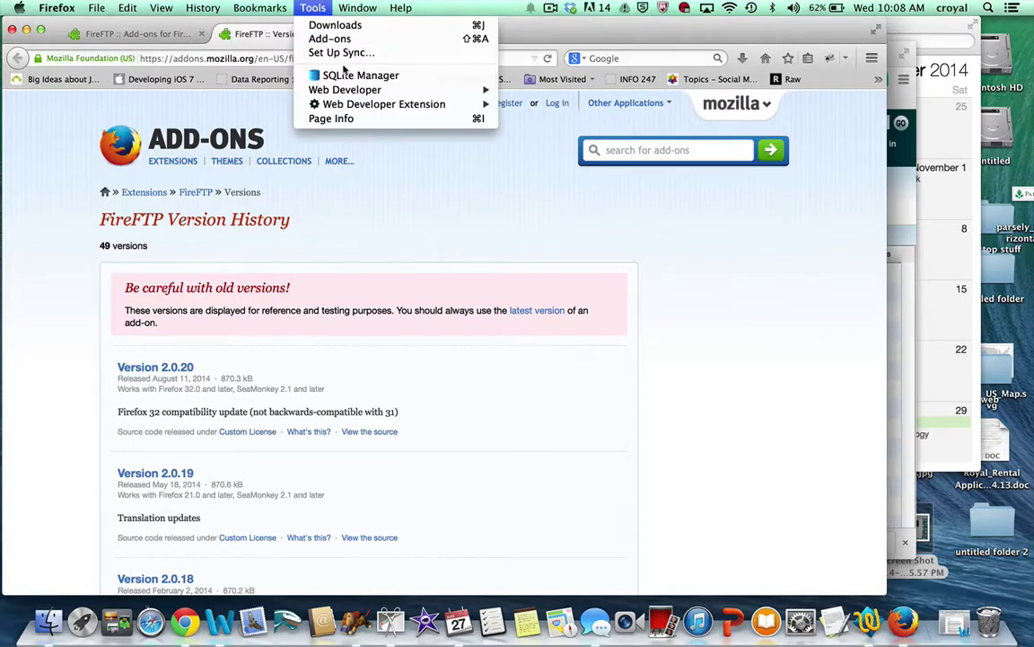
mouse_move(365, 105)
mouse_move(449, 90)
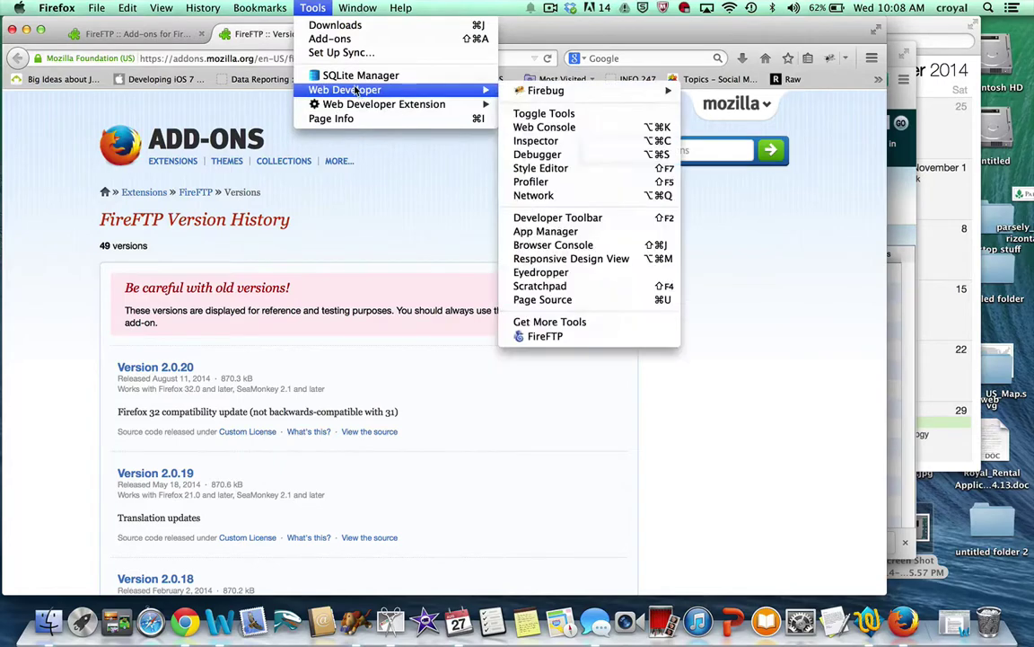
click(565, 338)
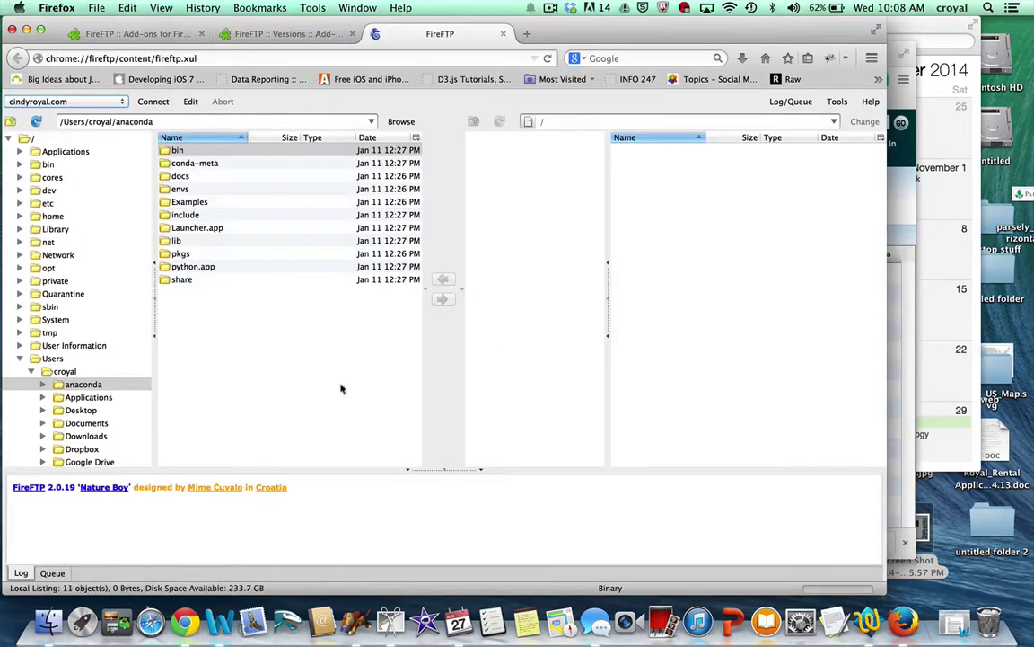
click(90, 426)
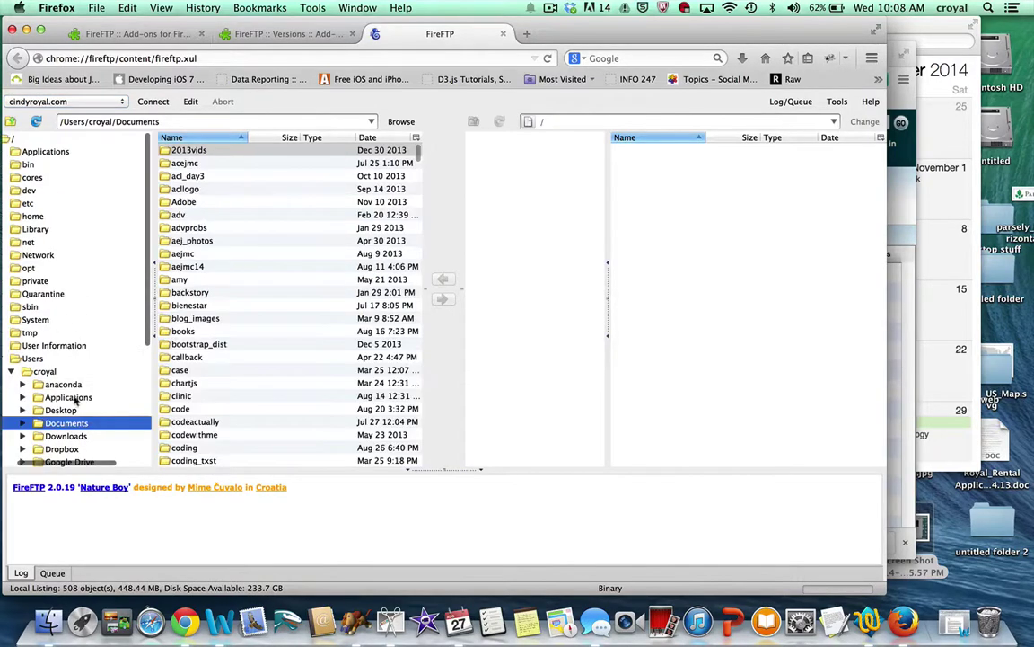
Step: Open the form for creating a FireFTP account and cancel it
click(123, 102)
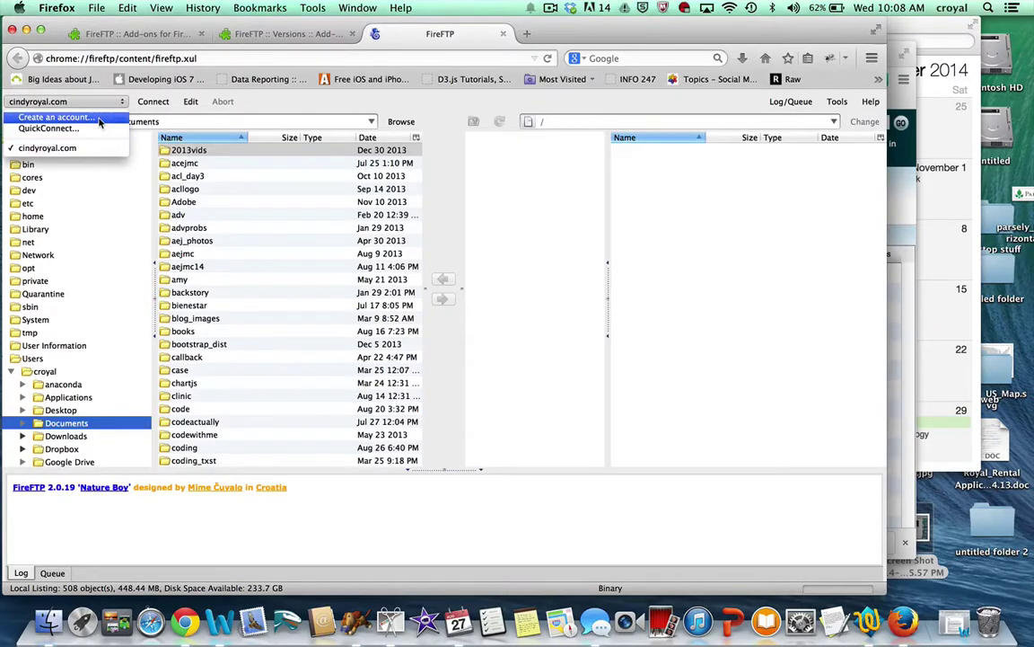
click(98, 118)
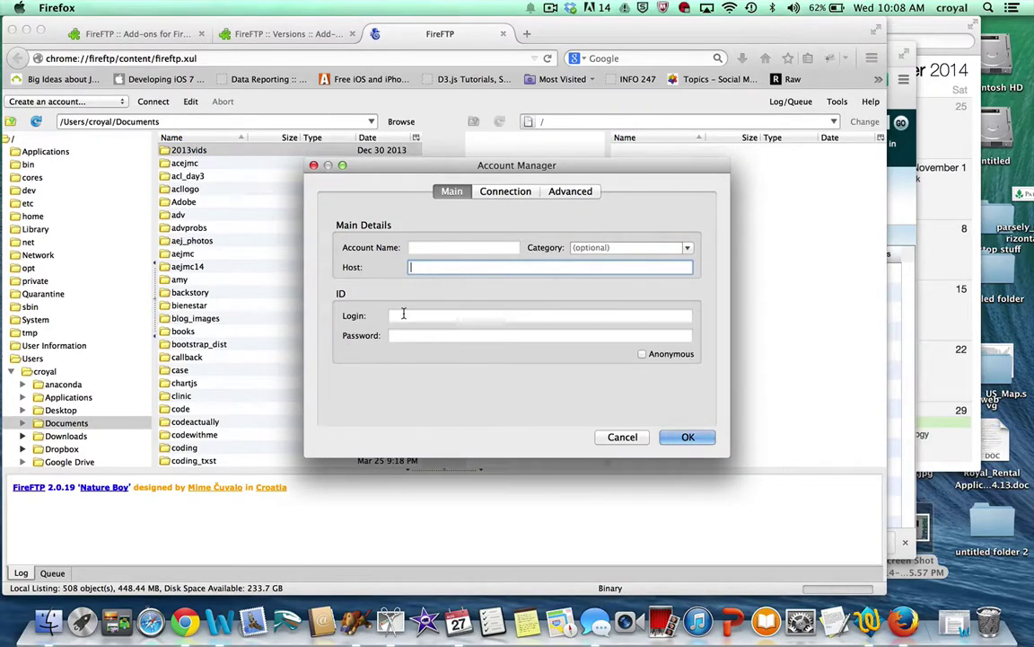
click(623, 437)
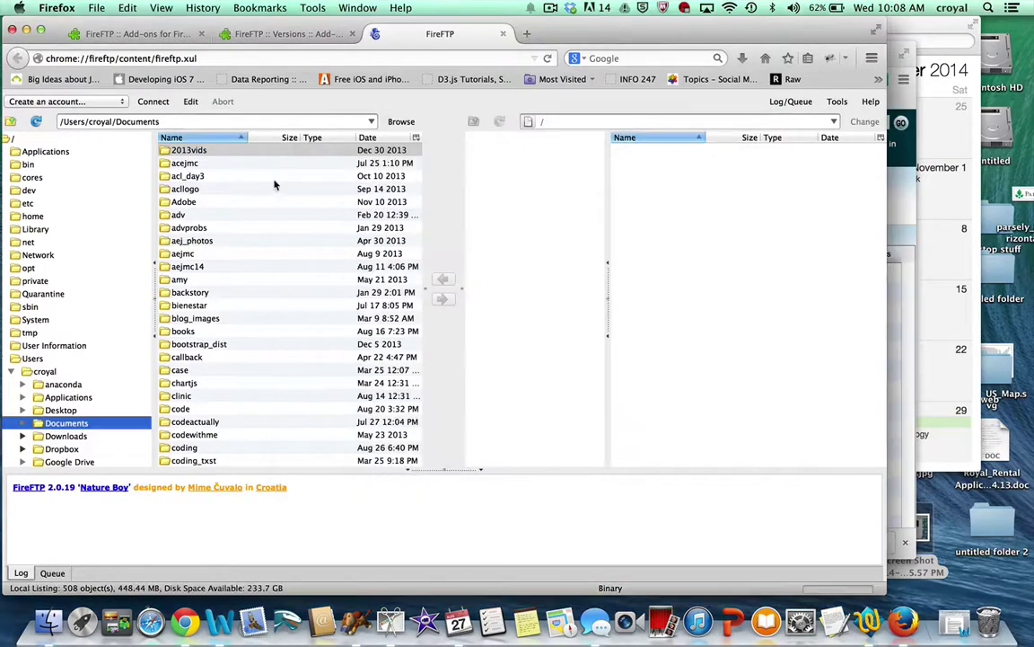
Step: Choose the saved cindyroyal.com account in FireFTP and connect to its server
click(124, 101)
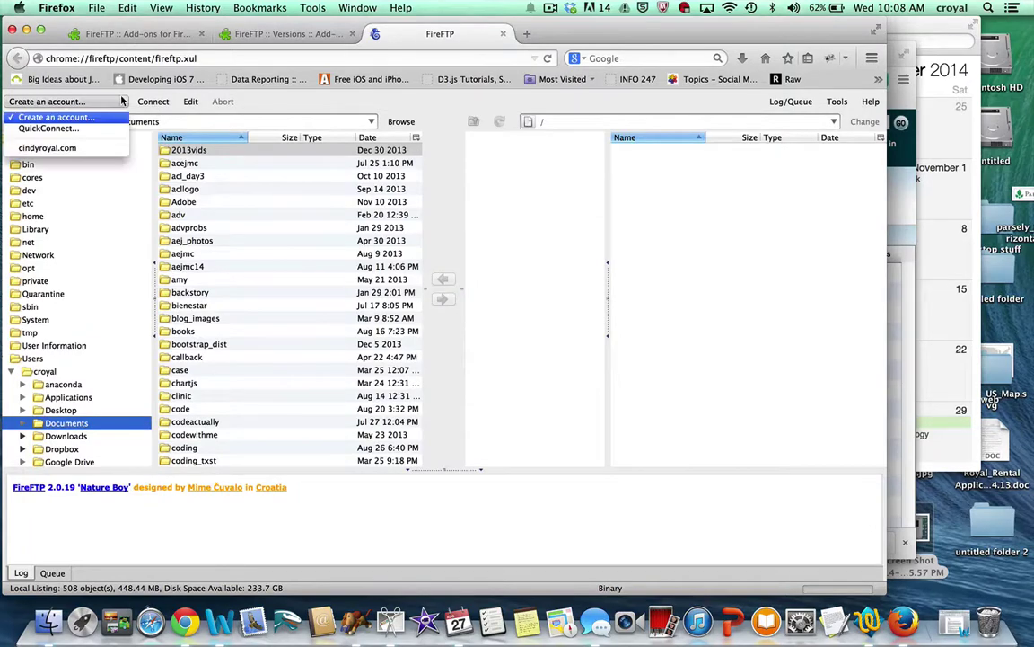
click(98, 151)
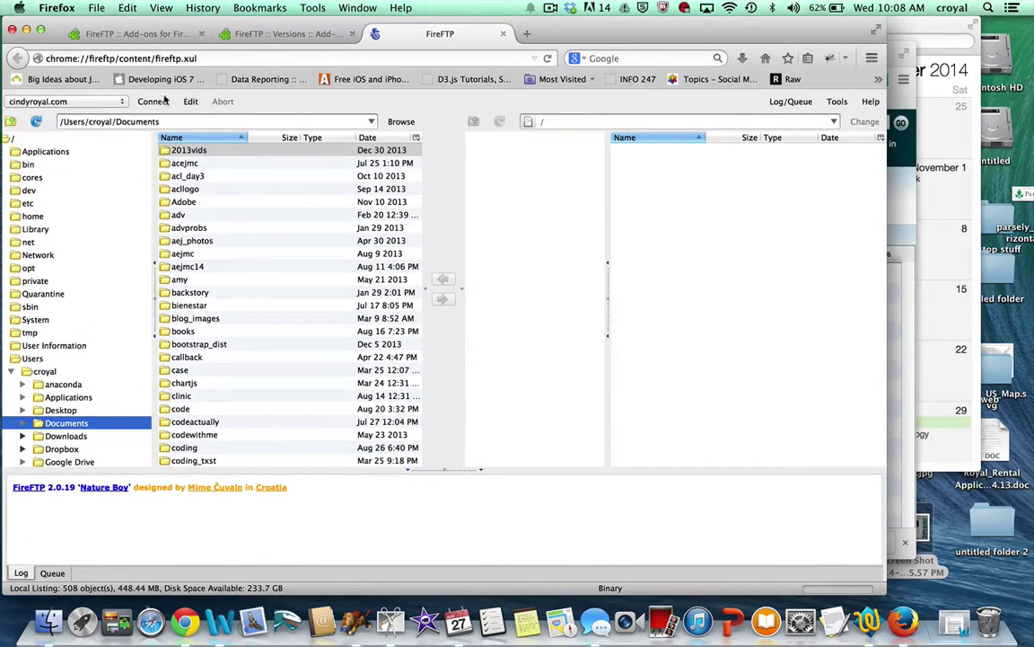
click(148, 101)
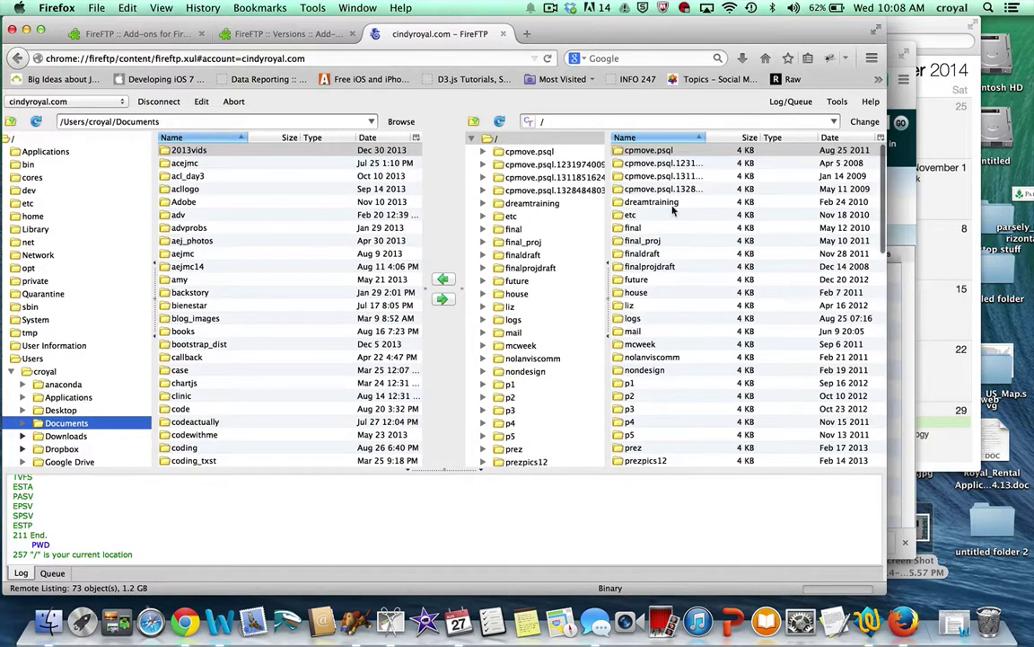
Step: Find the public_html folder in the remote server's root listing and open it
scroll(633, 331, down, 8)
scroll(700, 356, up, 8)
scroll(709, 357, down, 2)
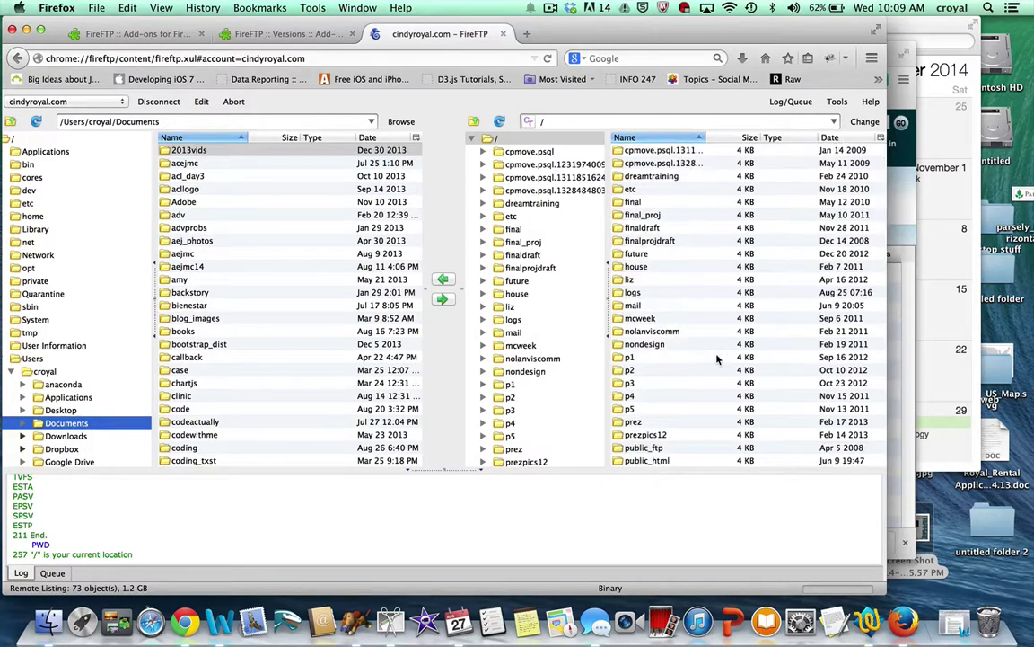
scroll(655, 356, down, 3)
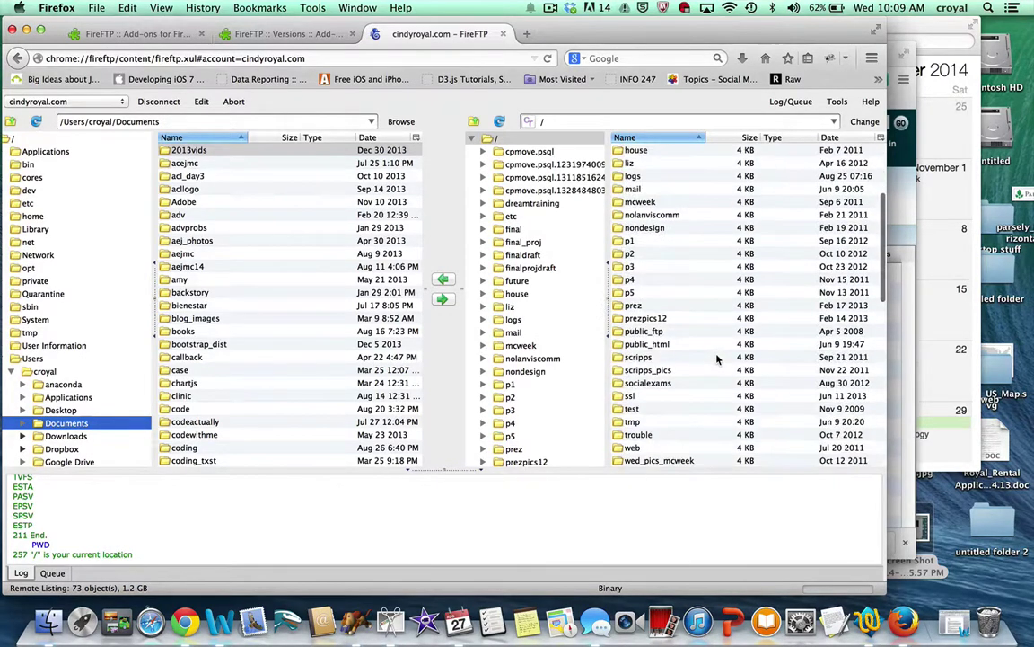
double_click(653, 345)
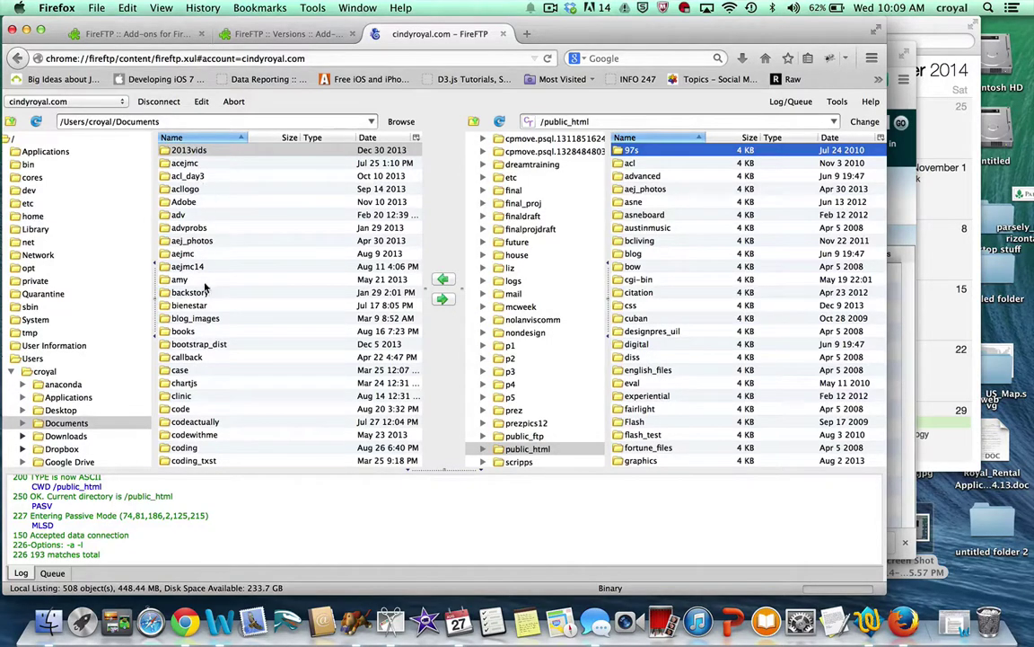
Step: Find the mywebsite folder in the local Documents listing and open it
scroll(204, 285, down, 10)
scroll(205, 286, up, 6)
scroll(205, 286, down, 1)
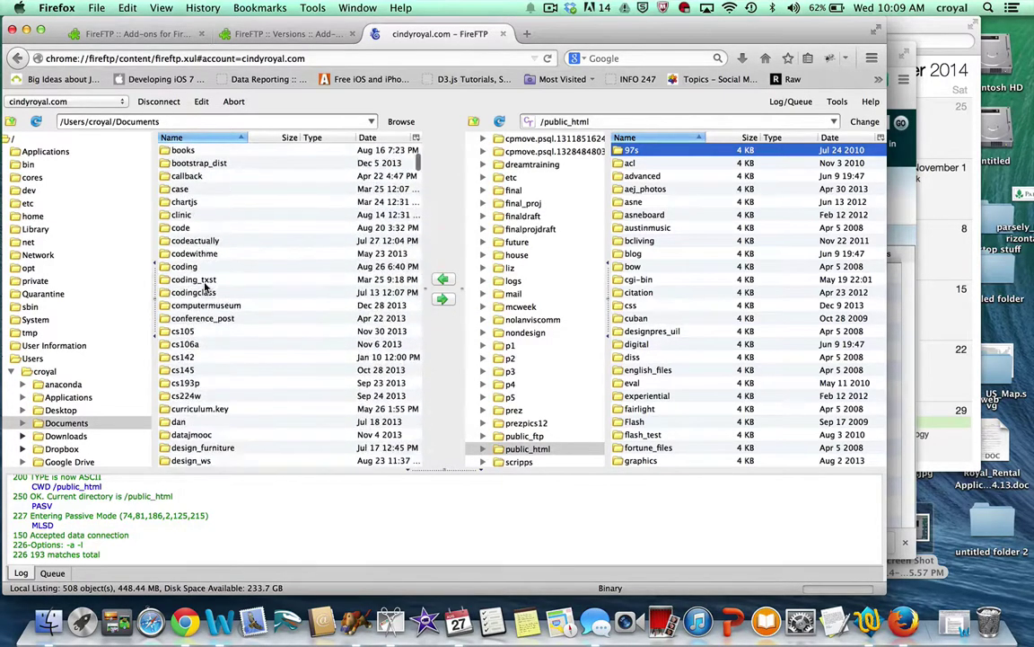
scroll(205, 285, down, 10)
scroll(205, 286, down, 7)
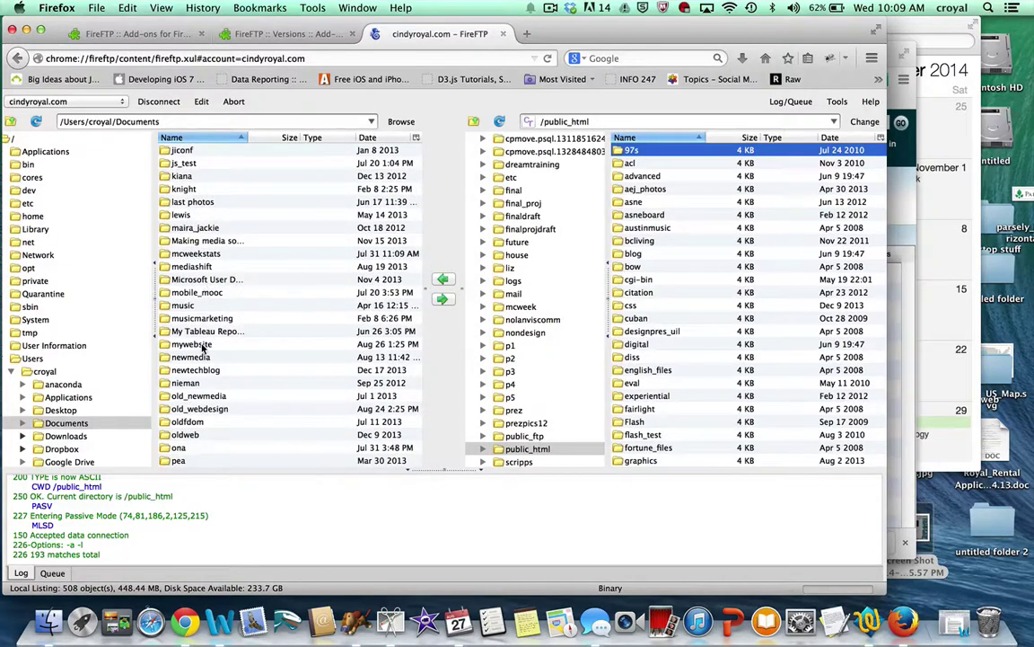
double_click(190, 344)
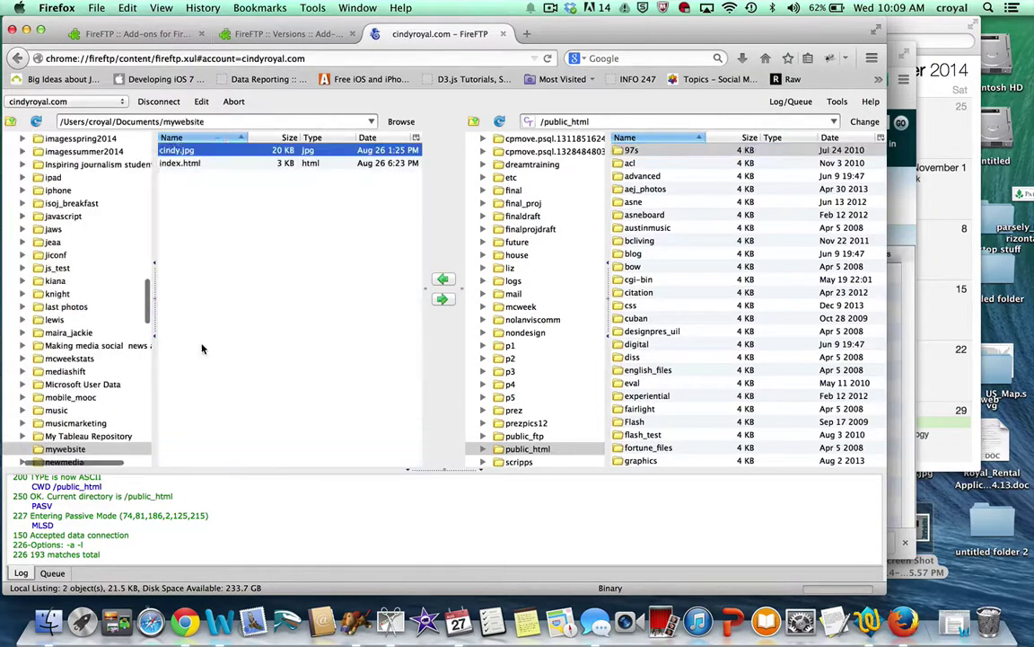
click(441, 301)
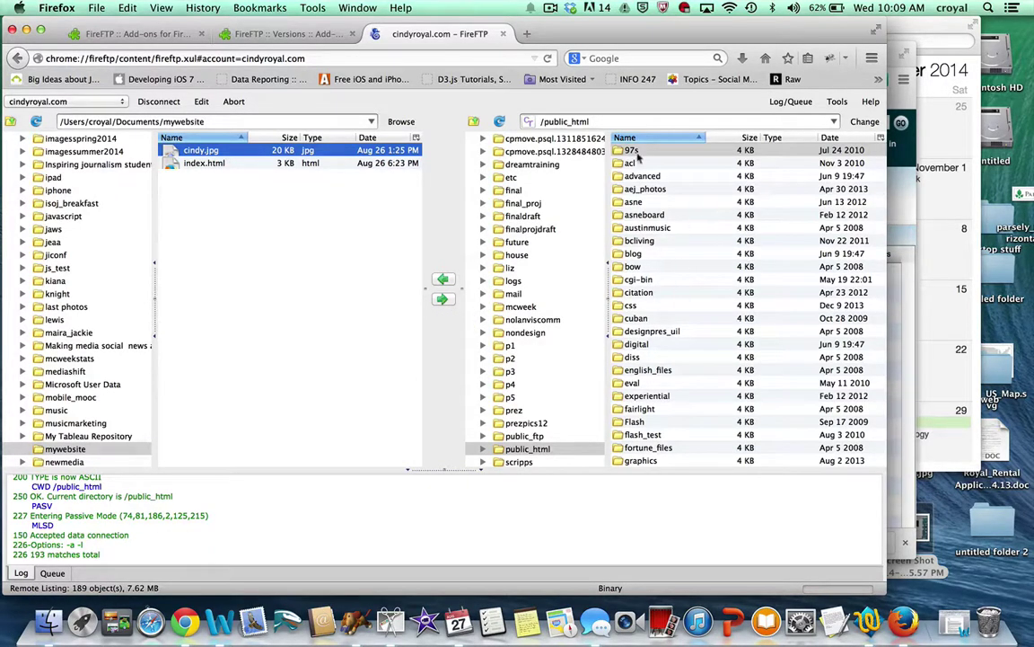
click(227, 120)
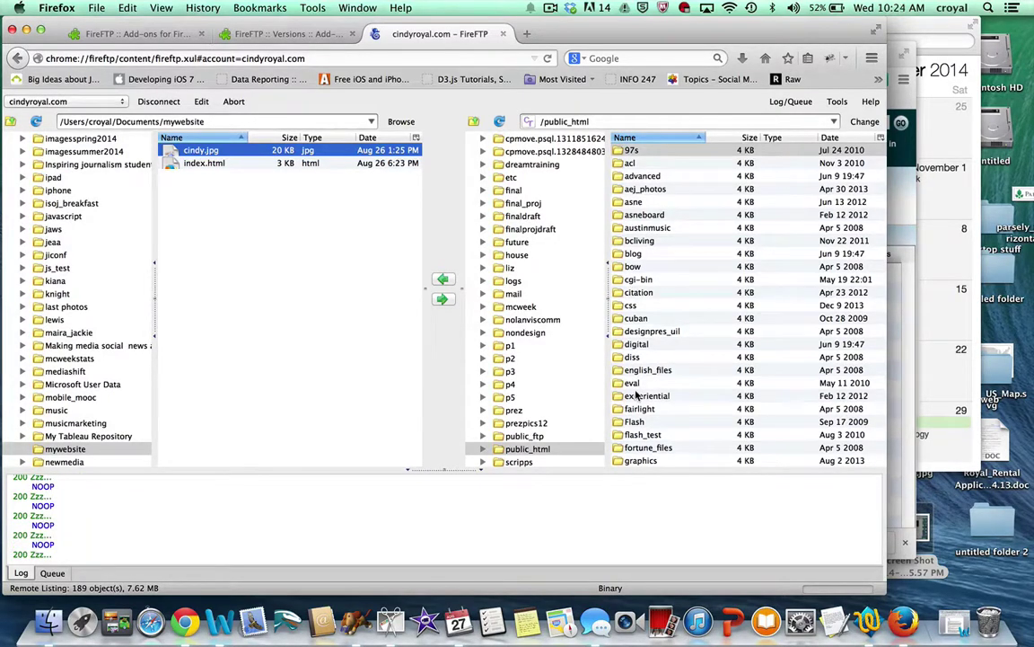
Step: Review the FireFTP add-on page and check Firefox compatibility of versions 2.0.20 and 2.0.19 in its version history
click(149, 35)
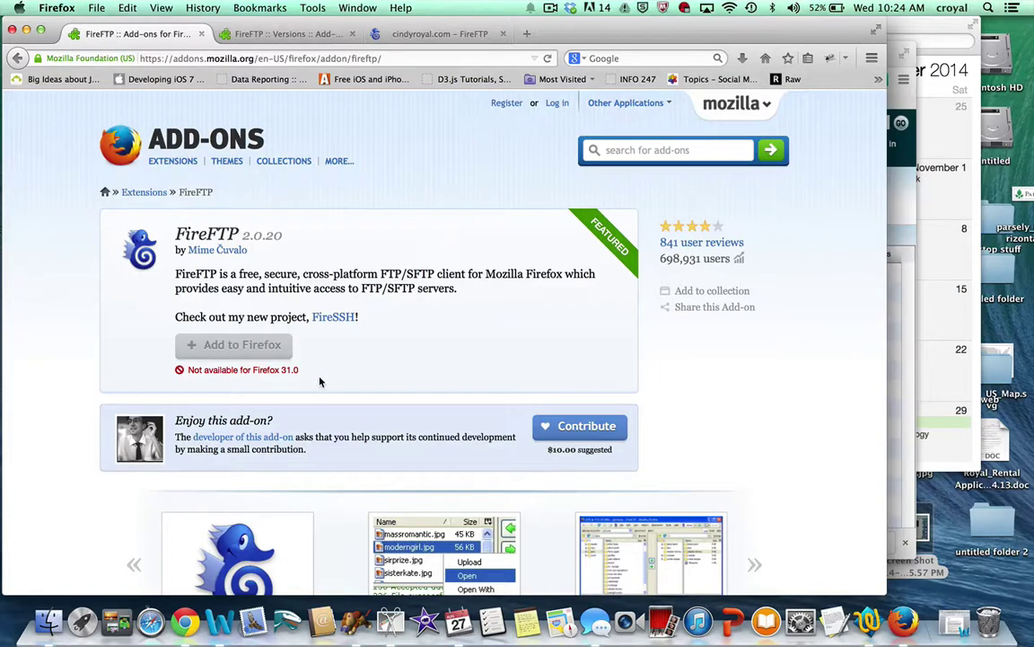
click(292, 36)
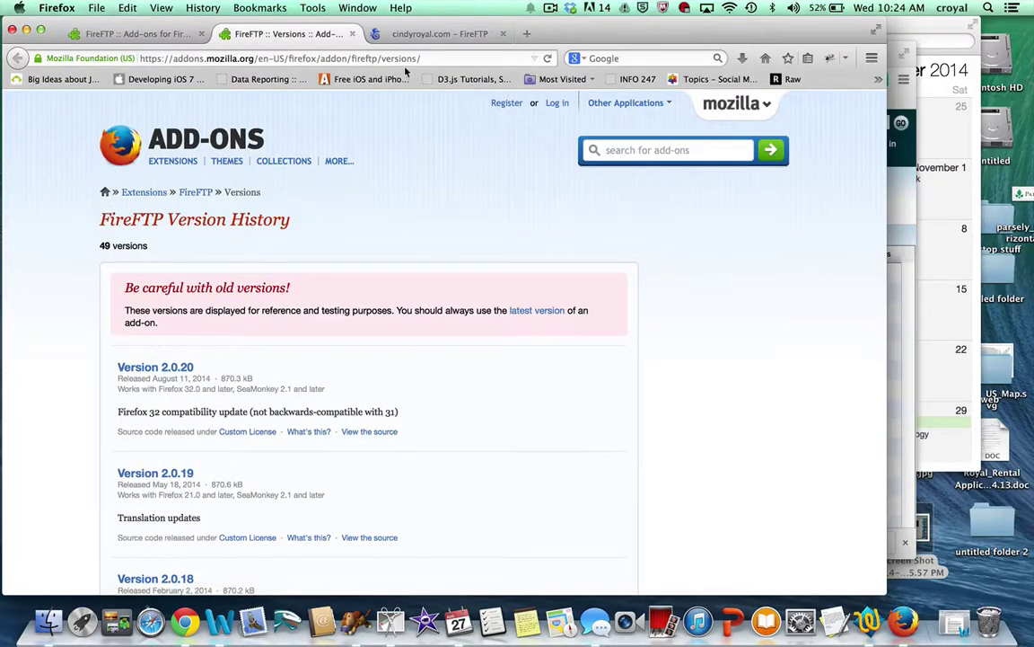
mouse_move(277, 400)
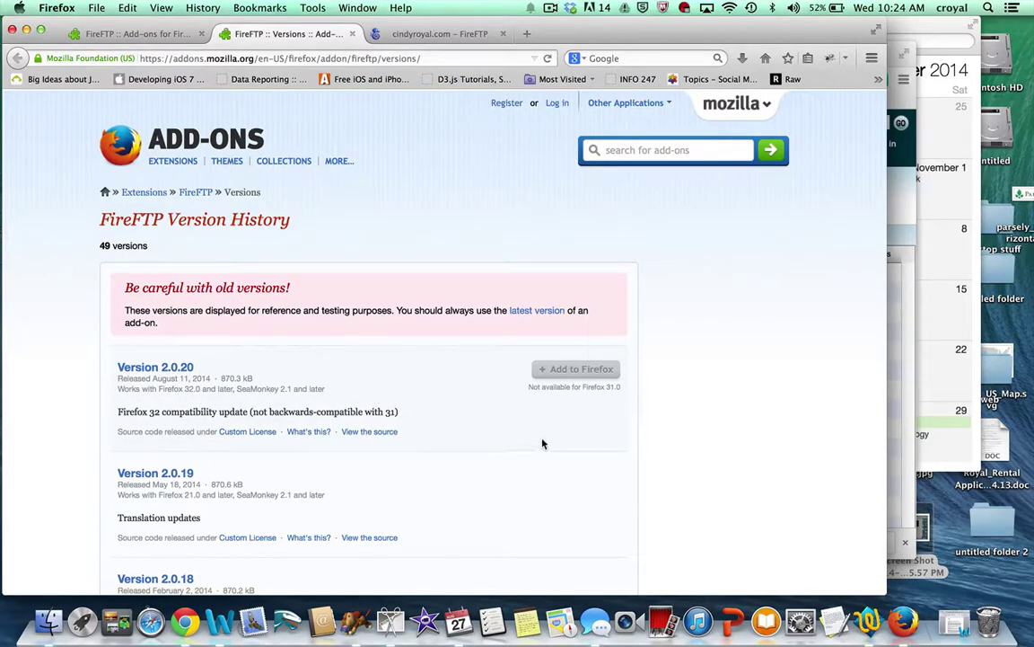
mouse_move(492, 489)
scroll(492, 489, down, 2)
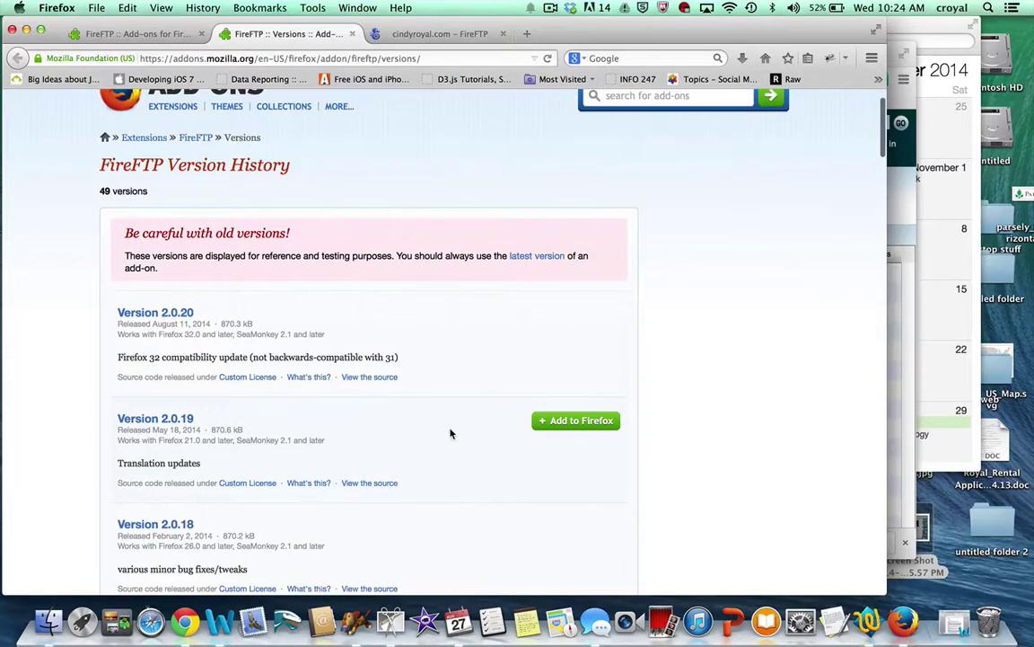